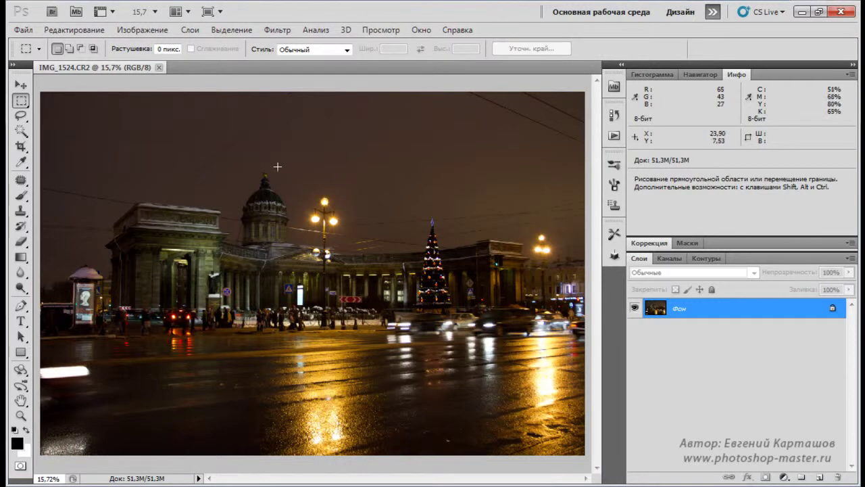
# Step: Examine the street lamps, the sky and the Christmas tree in the night photo up close
pyautogui.moveTo(277, 179); pyautogui.dragTo(358, 264)
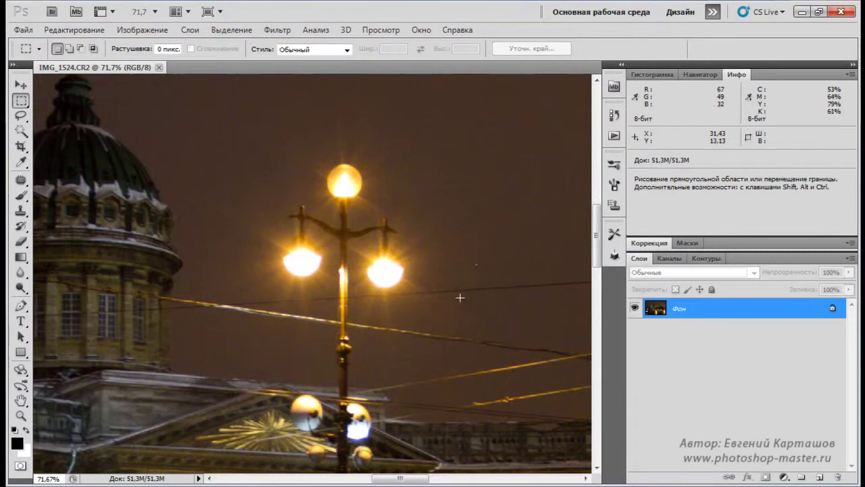
pyautogui.press('space')
pyautogui.moveTo(459, 297); pyautogui.dragTo(327, 160)
pyautogui.moveTo(494, 176); pyautogui.dragTo(279, 180)
pyautogui.moveTo(517, 167)
pyautogui.mouseDown()
pyautogui.moveTo(382, 254)
pyautogui.moveTo(314, 282)
pyautogui.mouseUp()
pyautogui.moveTo(452, 271); pyautogui.dragTo(207, 238)
pyautogui.moveTo(318, 229)
pyautogui.mouseDown()
pyautogui.moveTo(310, 254)
pyautogui.moveTo(215, 298)
pyautogui.moveTo(313, 283)
pyautogui.moveTo(483, 208)
pyautogui.mouseUp()
pyautogui.moveTo(311, 261); pyautogui.dragTo(516, 329)
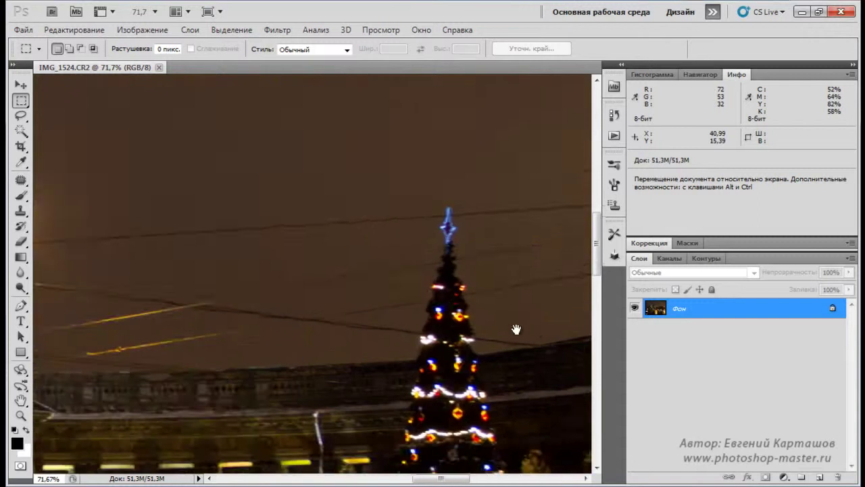
pyautogui.moveTo(232, 291); pyautogui.dragTo(550, 251)
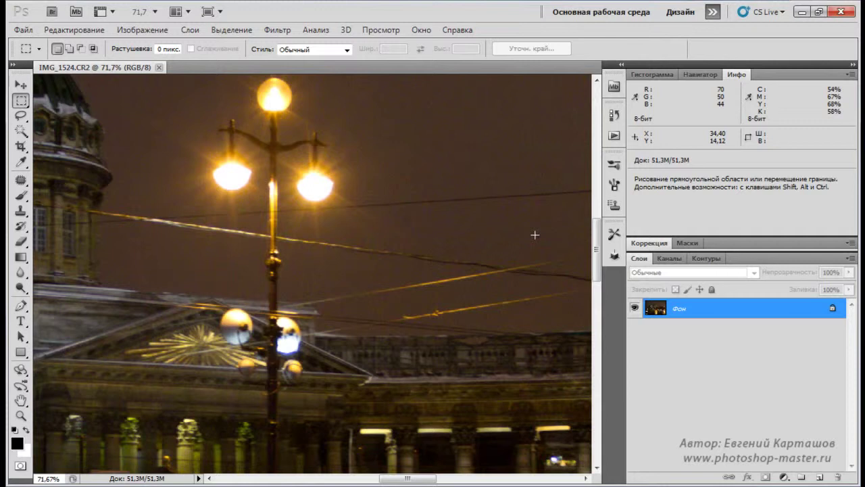
# Step: Duplicate the background layer of the night photo
pyautogui.doubleClick(21, 401)
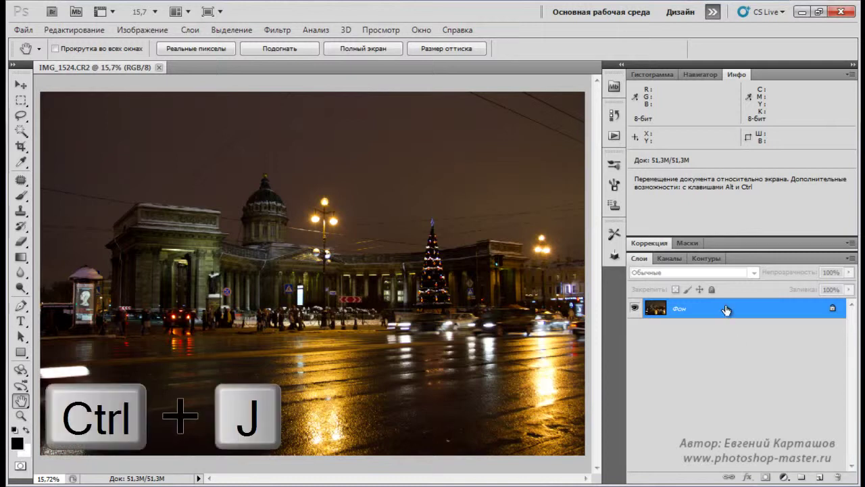
pyautogui.hotkey('ctrl', 'j')
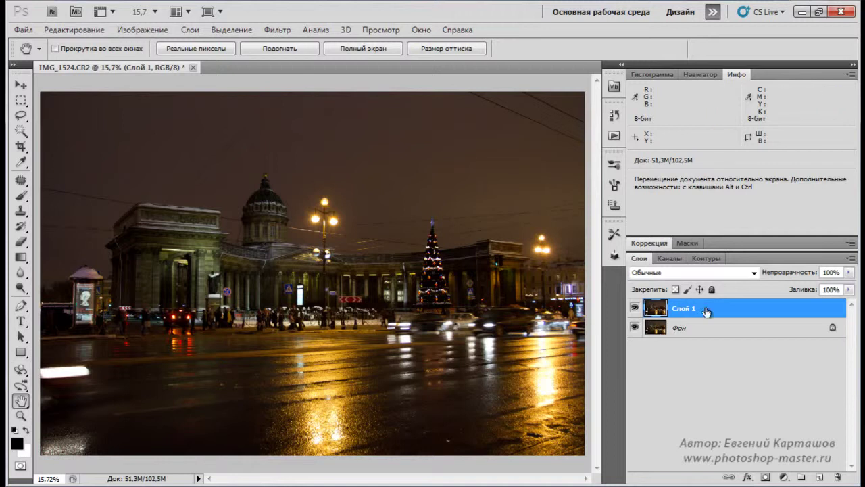
# Step: Compare the red, green and blue channels one by one, and return to the RGB composite
pyautogui.click(666, 260)
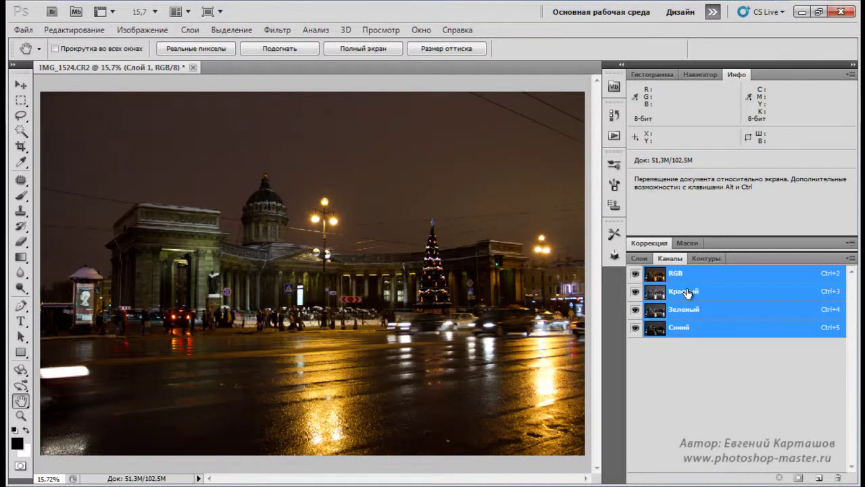
pyautogui.click(686, 293)
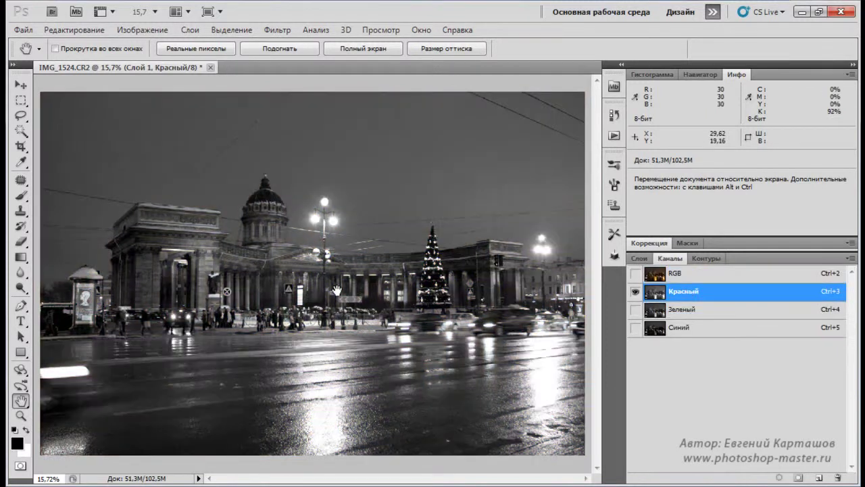
pyautogui.click(694, 313)
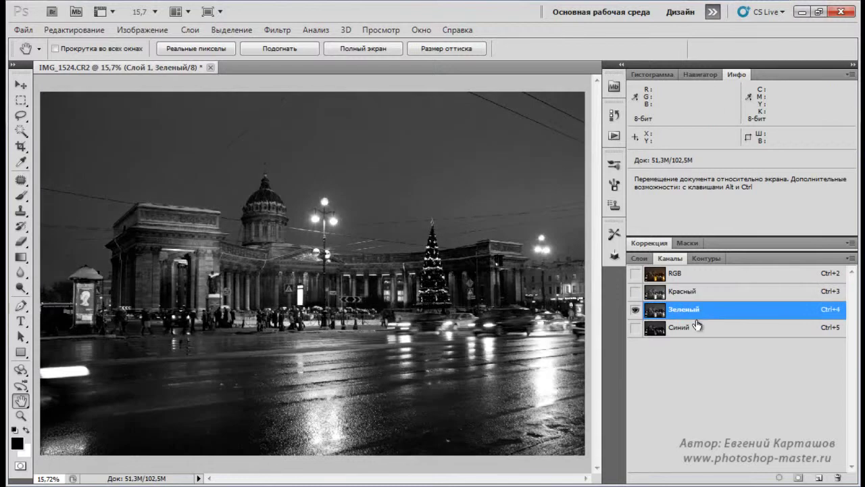
pyautogui.click(702, 332)
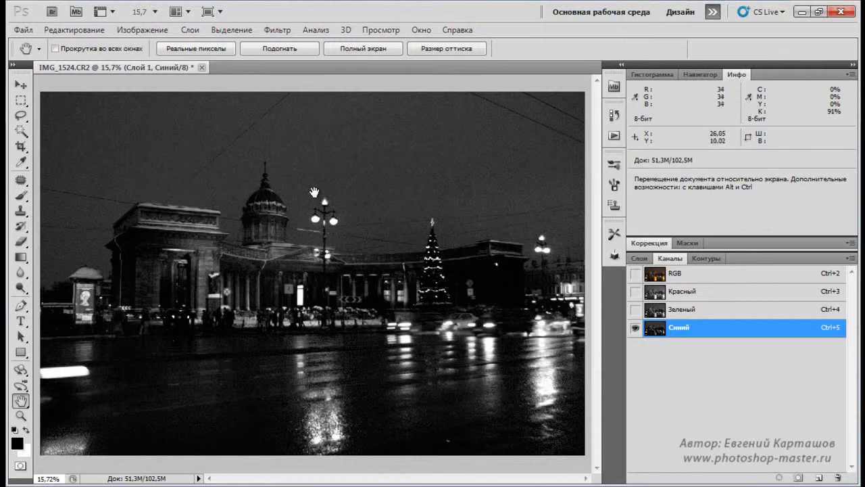
pyautogui.click(732, 315)
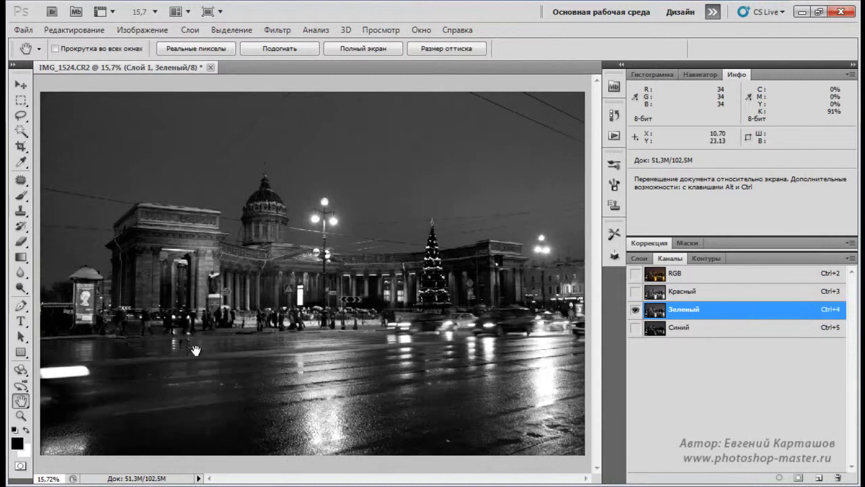
pyautogui.click(722, 292)
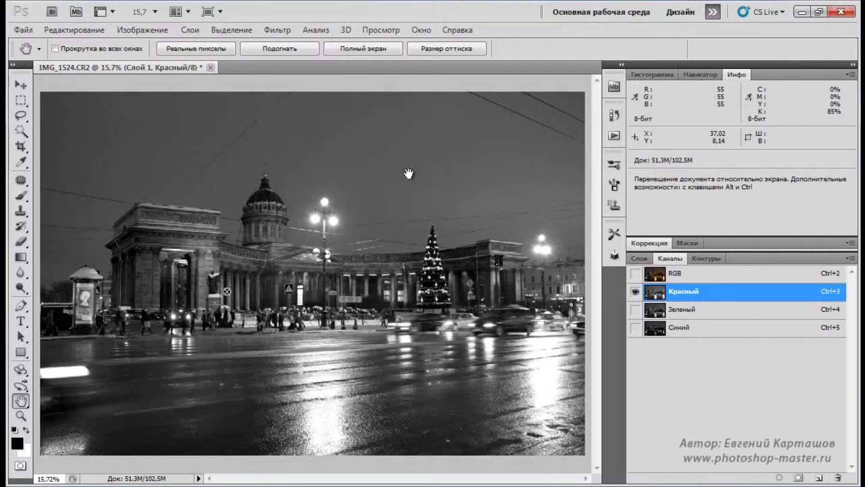
pyautogui.click(720, 277)
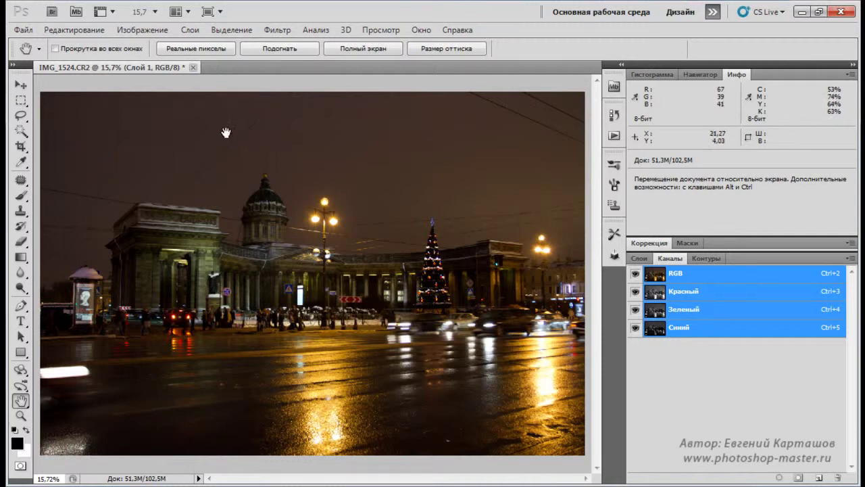
pyautogui.click(676, 295)
pyautogui.click(682, 310)
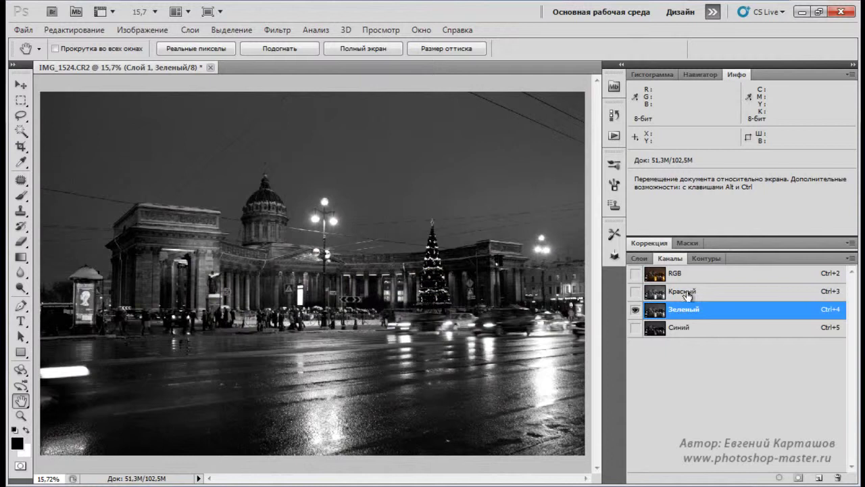
pyautogui.click(687, 274)
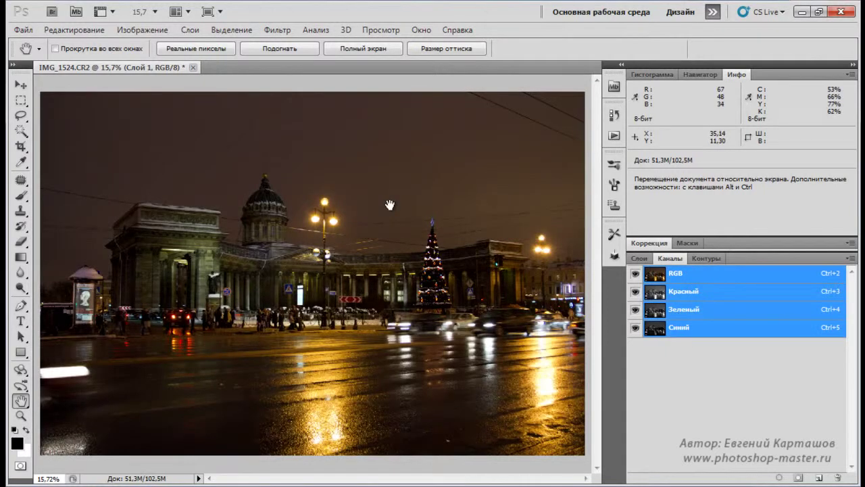
# Step: Start Calculations (Вычисления) on the photo and set the channel of Источник 2 to Зеленый
pyautogui.click(139, 31)
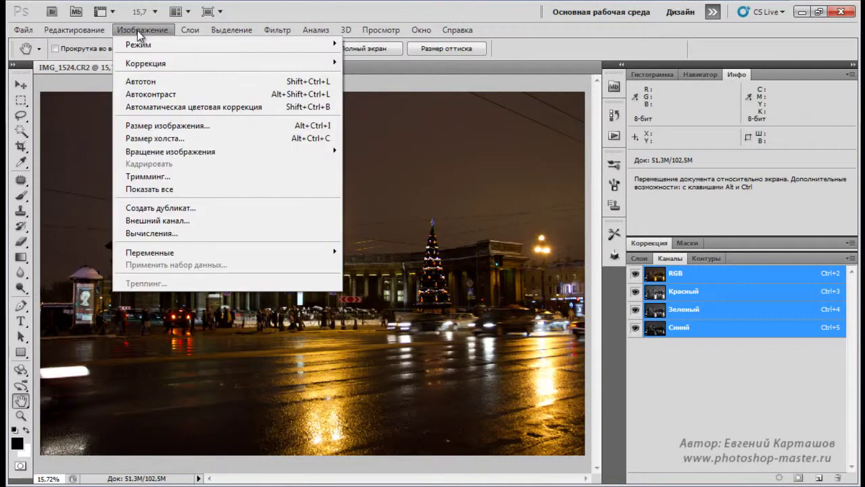
pyautogui.click(159, 234)
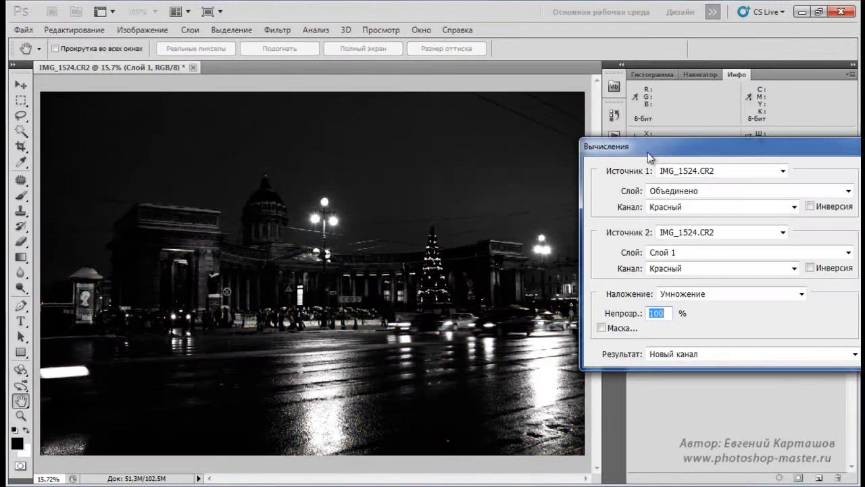
pyautogui.moveTo(647, 152); pyautogui.dragTo(476, 65)
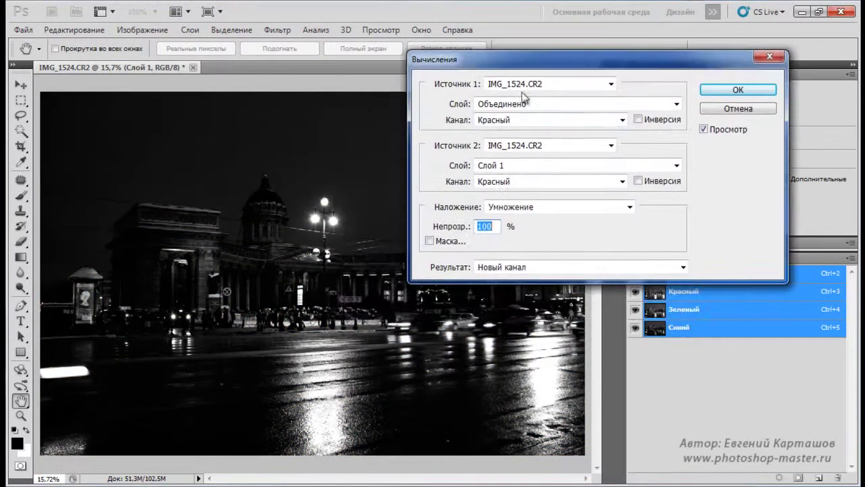
pyautogui.click(622, 181)
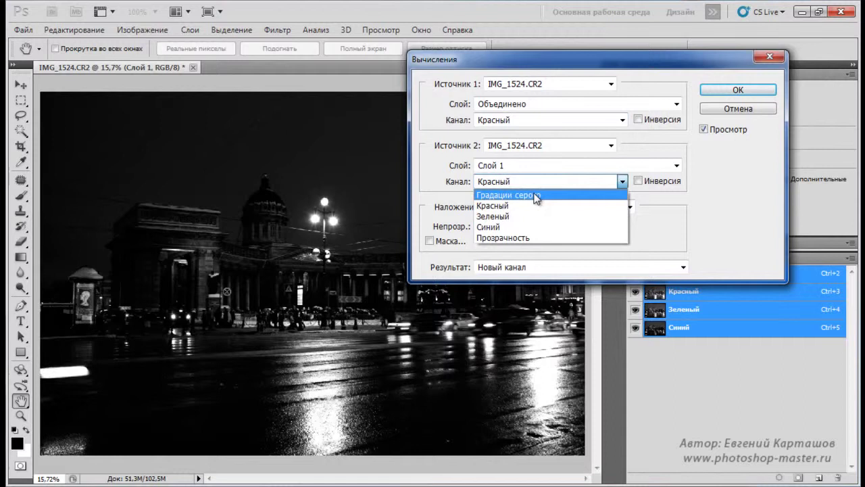
pyautogui.click(494, 217)
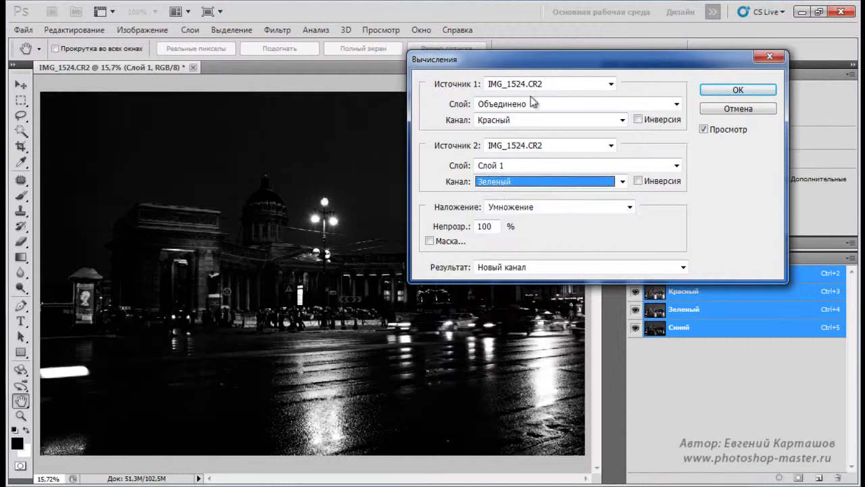
pyautogui.moveTo(529, 59); pyautogui.dragTo(579, 63)
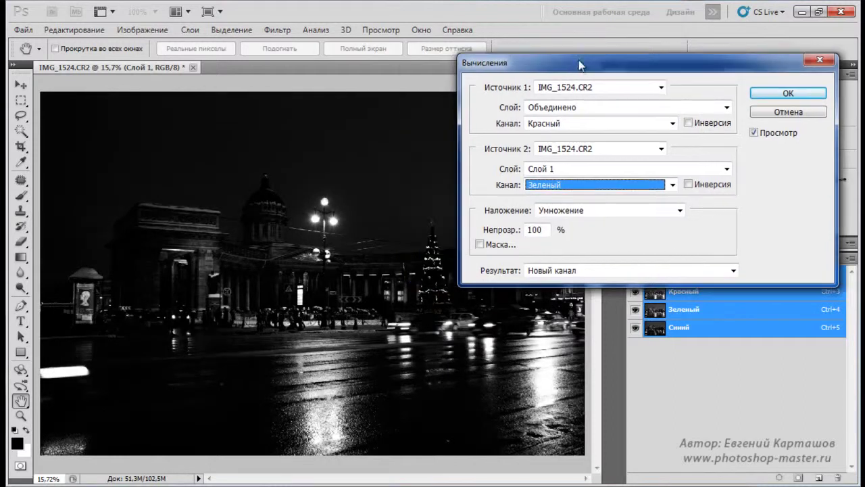
# Step: Try the blending modes Обычные, Перекрытие, Мягкий свет and Жесткий свет on the channel calculation
pyautogui.click(679, 212)
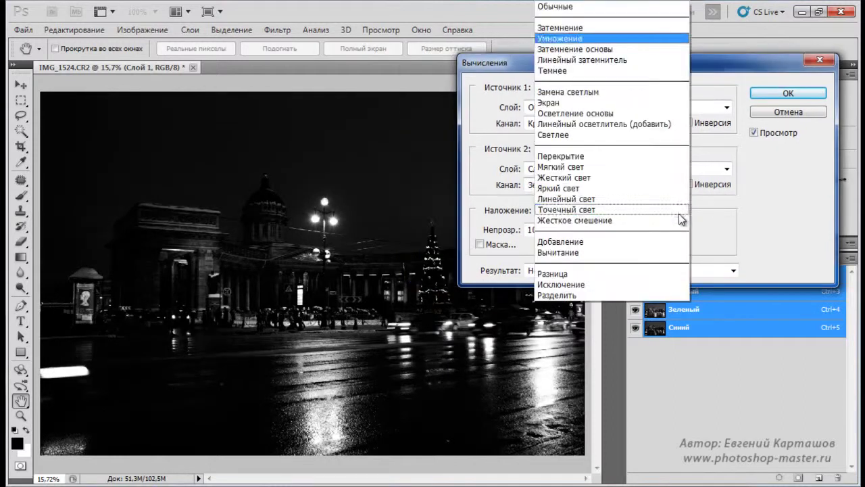
pyautogui.click(565, 8)
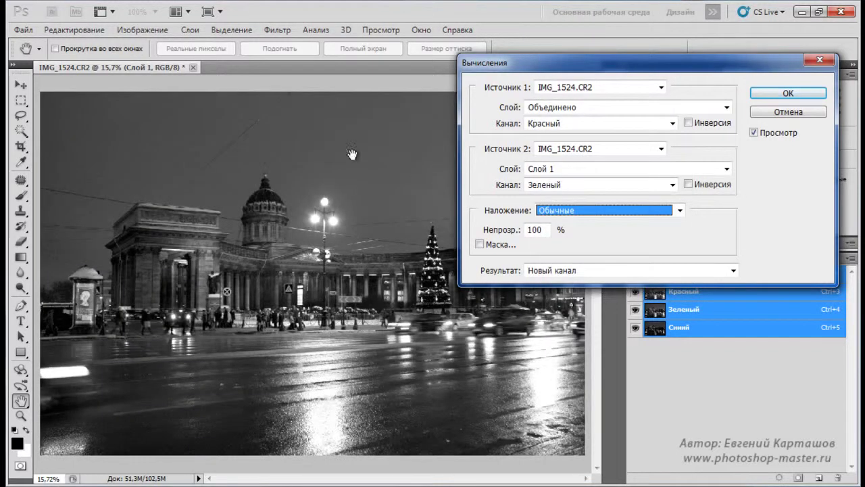
pyautogui.click(679, 210)
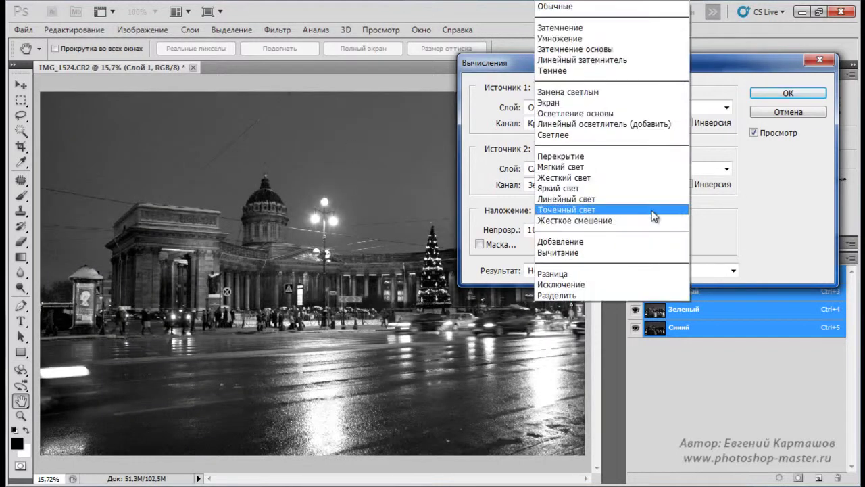
pyautogui.click(565, 157)
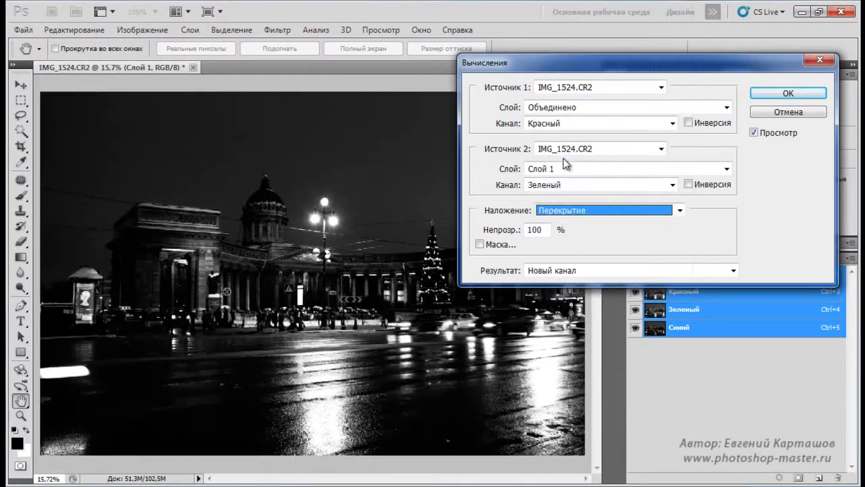
pyautogui.click(680, 210)
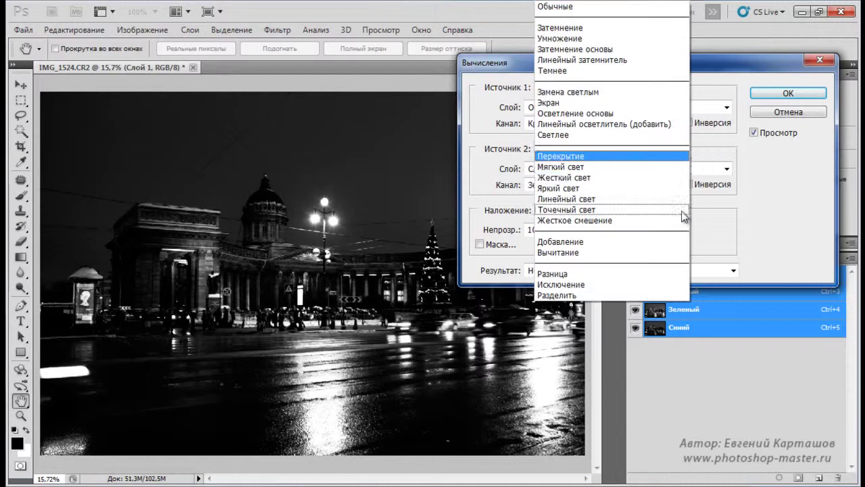
pyautogui.click(562, 166)
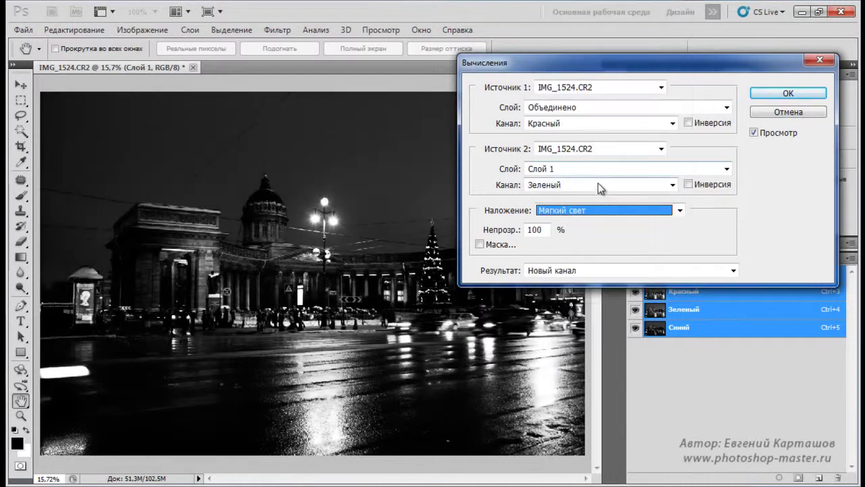
pyautogui.click(681, 211)
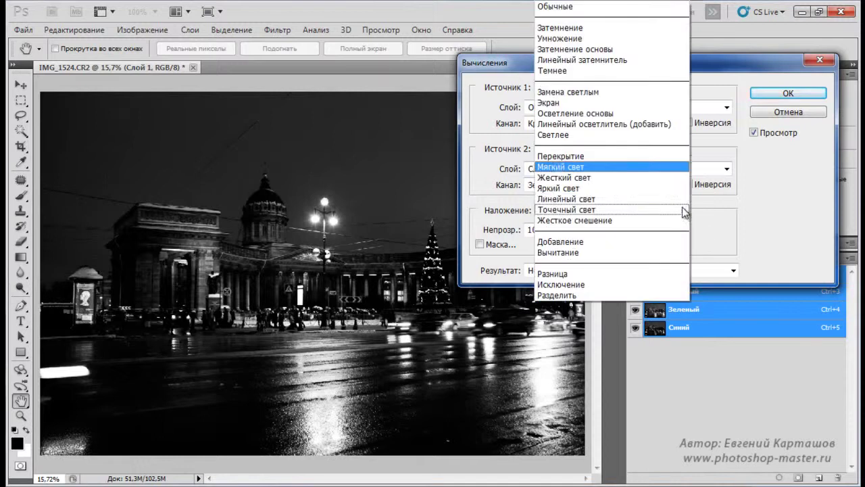
pyautogui.click(577, 177)
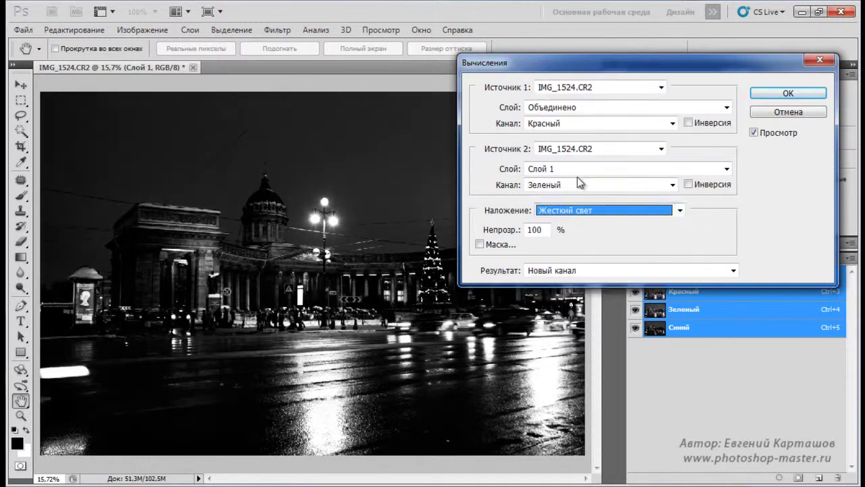
# Step: Set the calculation's blending mode to Мягкий свет and output the result as a new channel
pyautogui.click(680, 211)
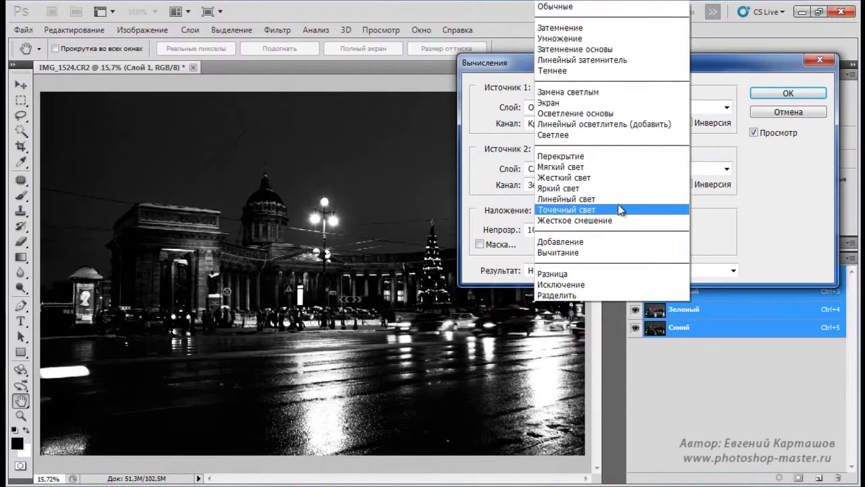
pyautogui.click(577, 209)
pyautogui.click(577, 209)
pyautogui.click(574, 167)
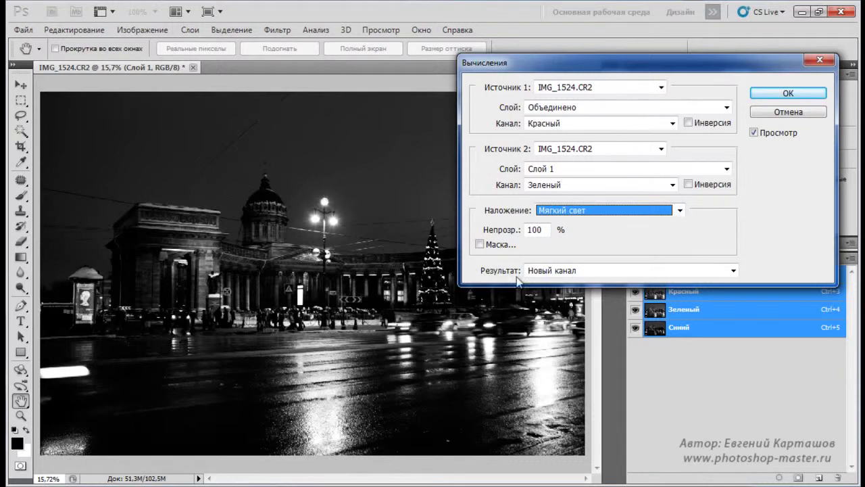
pyautogui.click(785, 94)
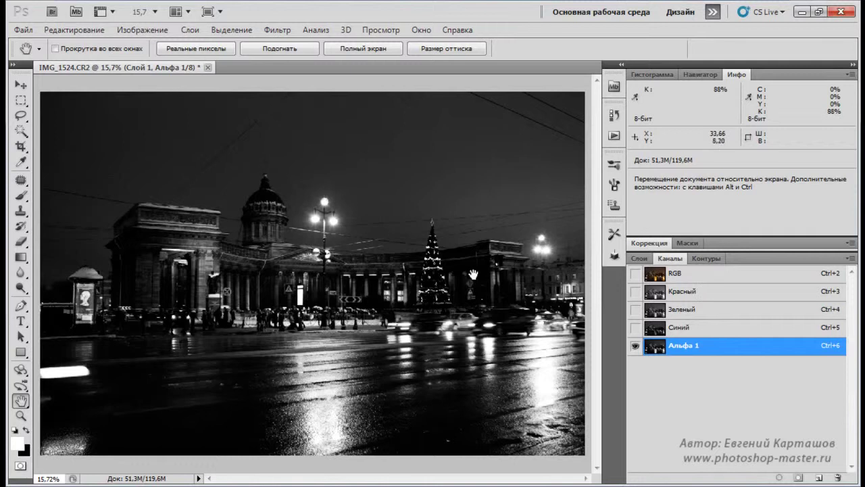
# Step: Load the Альфа 1 channel as a selection and turn it into a layer mask on Слой 1
pyautogui.keyDown('ctrl'); pyautogui.click(655, 347); pyautogui.keyUp('ctrl')
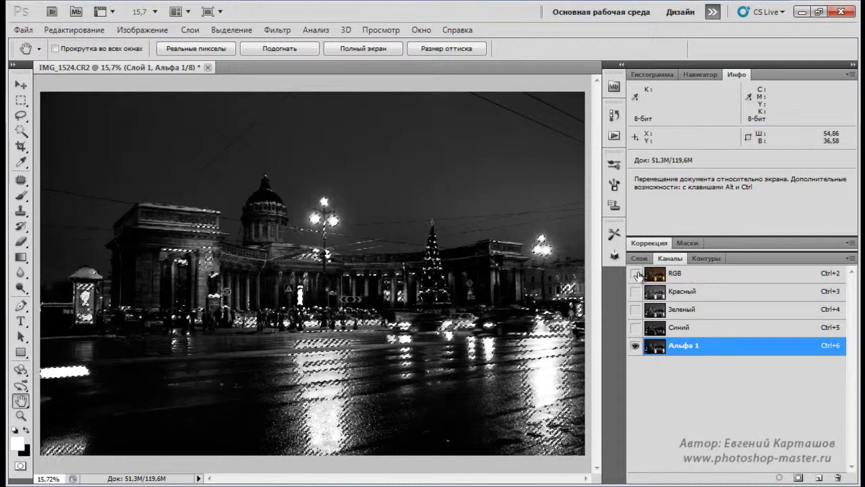
pyautogui.click(706, 277)
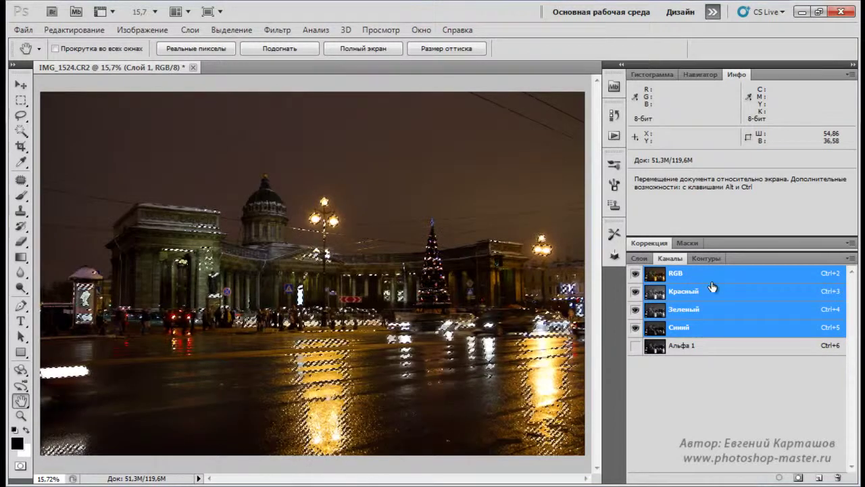
pyautogui.press('F7')
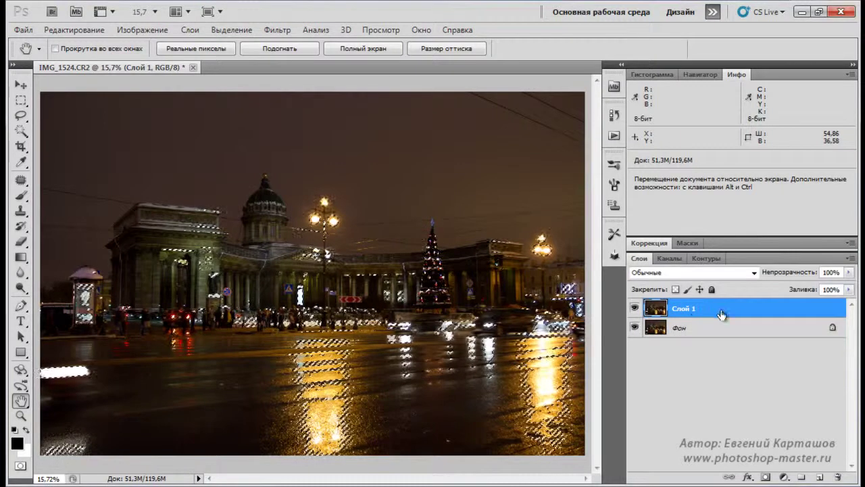
pyautogui.click(765, 478)
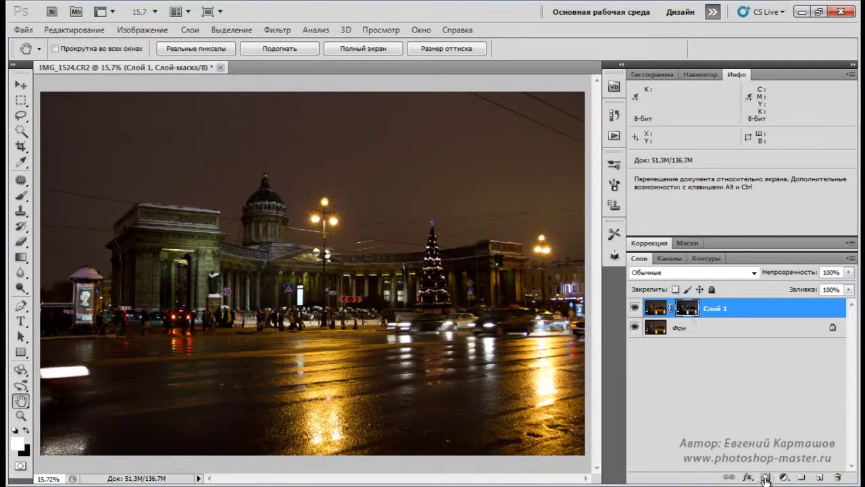
# Step: Display the layer mask of Слой 1, invert it and start the Свечение краев filter on it
pyautogui.keyDown('alt'); pyautogui.click(687, 310); pyautogui.keyUp('alt')
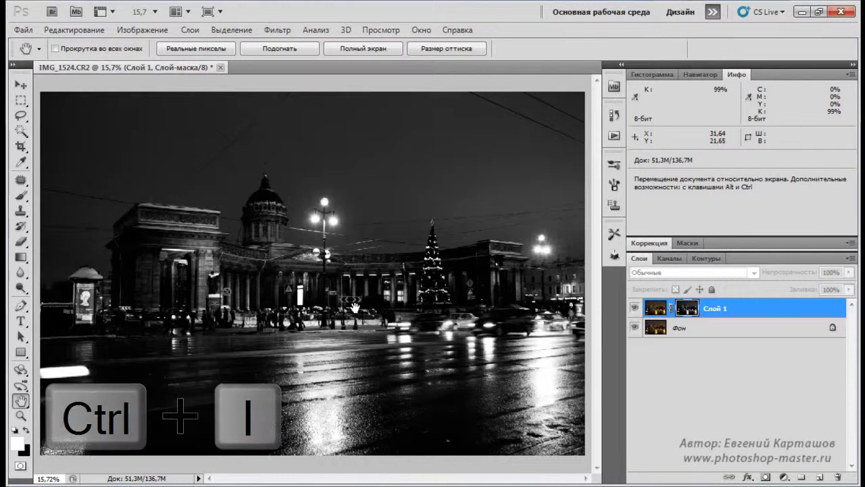
pyautogui.hotkey('ctrl', 'i')
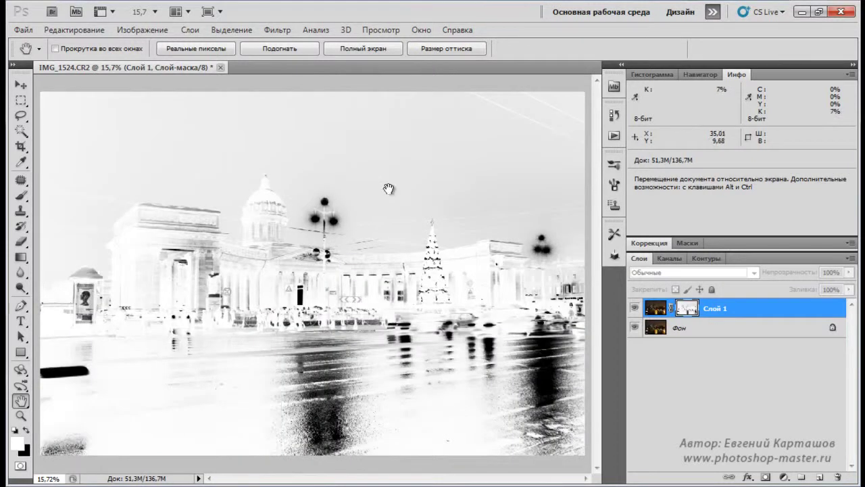
pyautogui.click(275, 30)
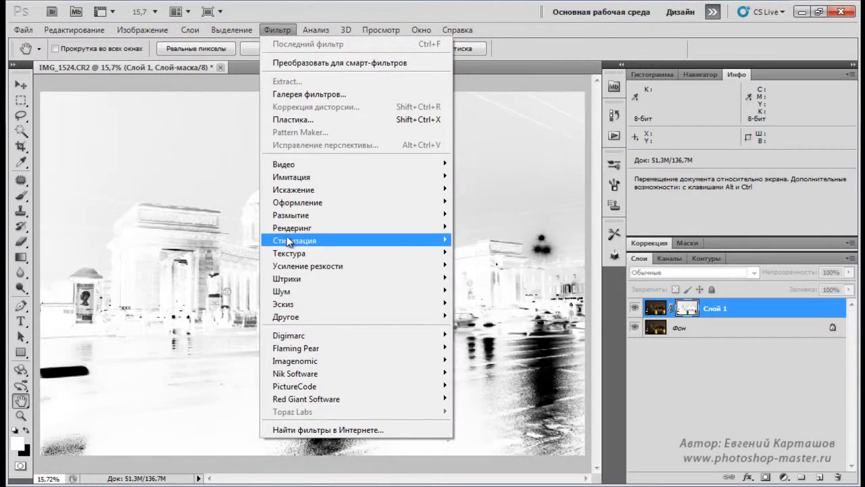
pyautogui.moveTo(289, 243)
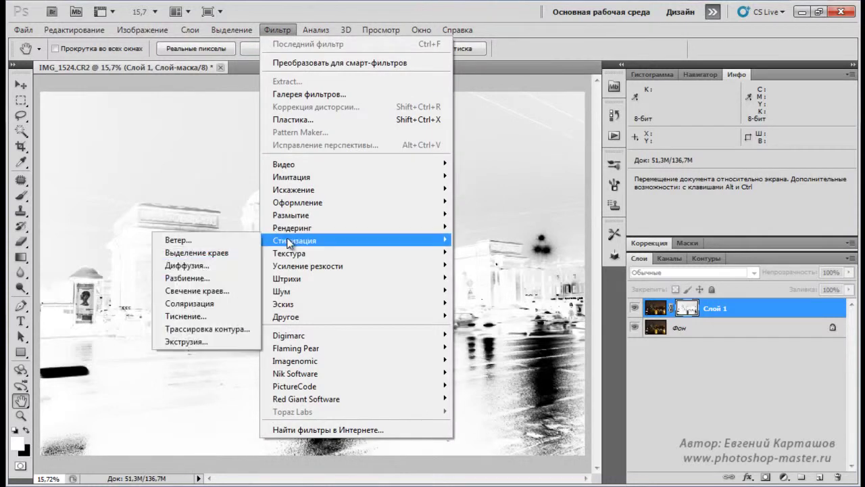
pyautogui.click(181, 292)
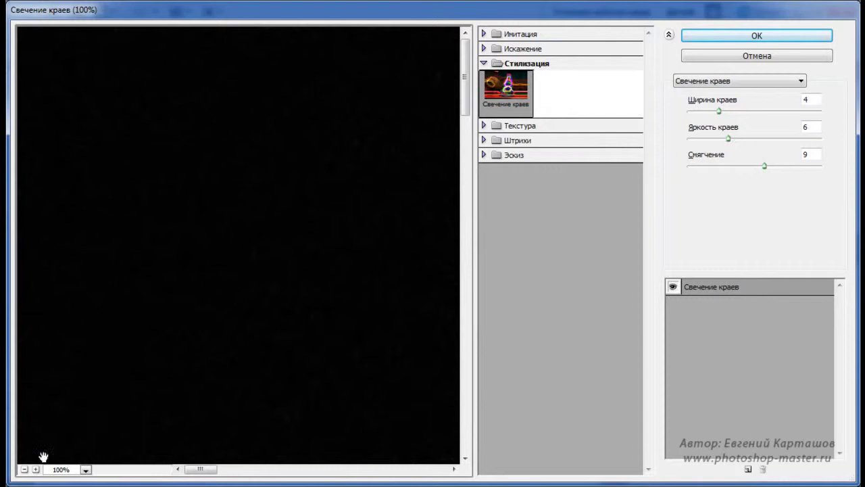
# Step: Examine the Свечение краев preview at 33,3% around the cathedral dome, street lamps and colonnade
pyautogui.click(24, 469)
pyautogui.click(24, 468)
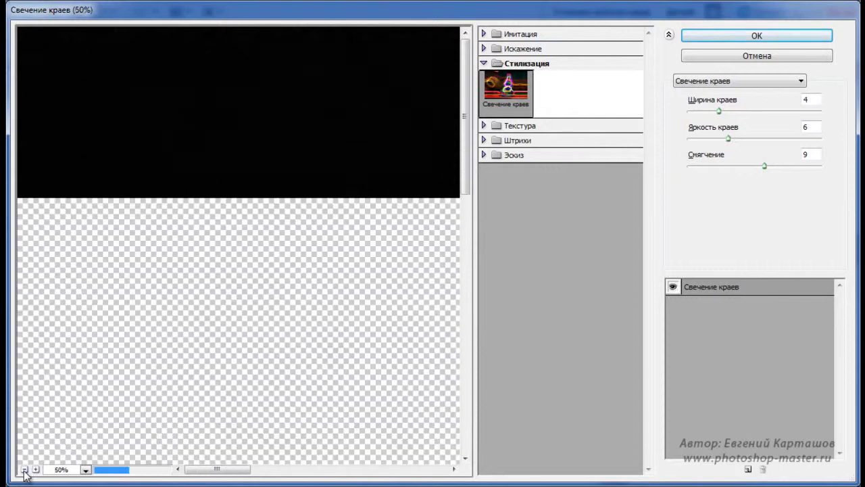
pyautogui.click(24, 469)
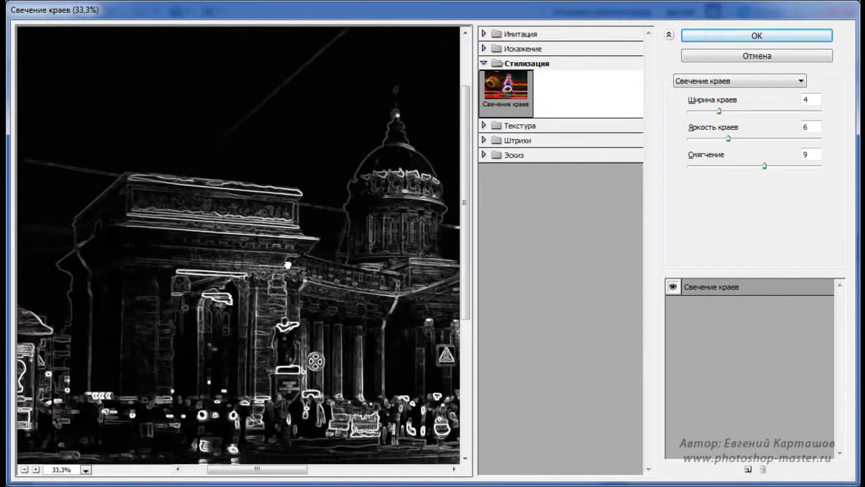
pyautogui.moveTo(391, 356); pyautogui.dragTo(306, 256)
pyautogui.moveTo(361, 321); pyautogui.dragTo(187, 331)
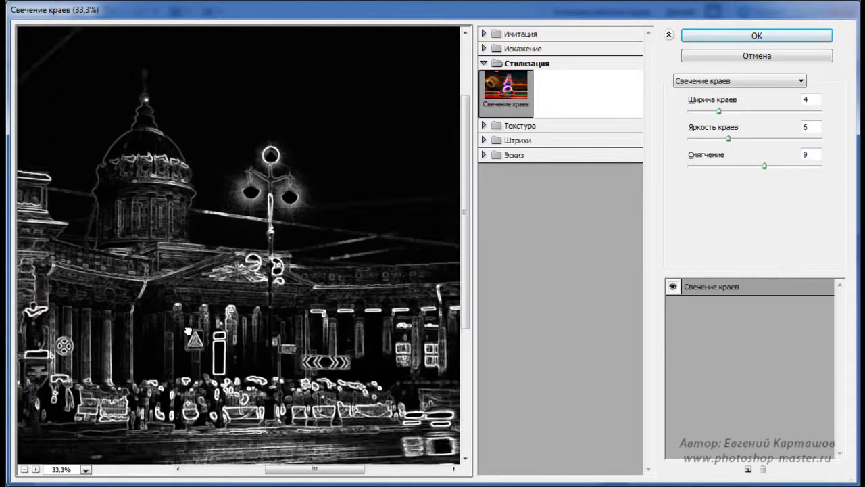
pyautogui.moveTo(390, 340); pyautogui.dragTo(256, 301)
pyautogui.moveTo(378, 301); pyautogui.dragTo(365, 201)
pyautogui.moveTo(192, 207); pyautogui.dragTo(357, 303)
pyautogui.moveTo(212, 217); pyautogui.dragTo(271, 334)
pyautogui.moveTo(201, 269); pyautogui.dragTo(265, 336)
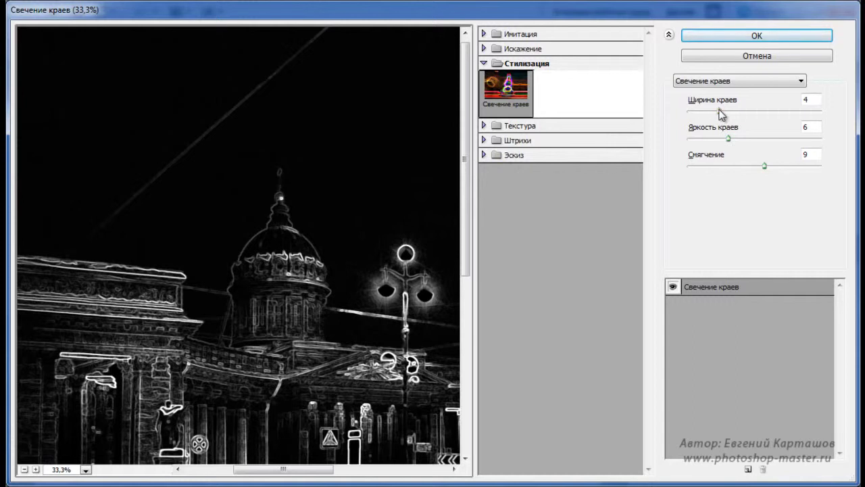
# Step: Apply Свечение краев to the mask with Ширина краев 6, Яркость краев 7 and Смягчение 10
pyautogui.moveTo(720, 113); pyautogui.dragTo(739, 116)
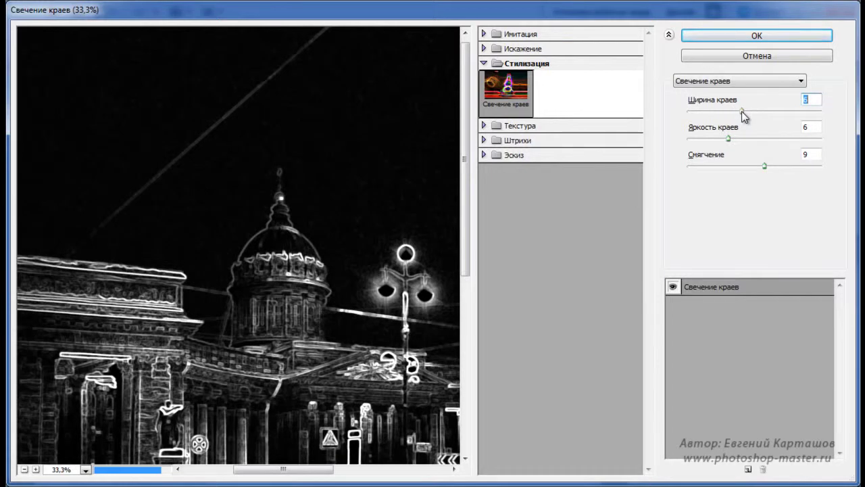
pyautogui.moveTo(729, 138); pyautogui.dragTo(736, 139)
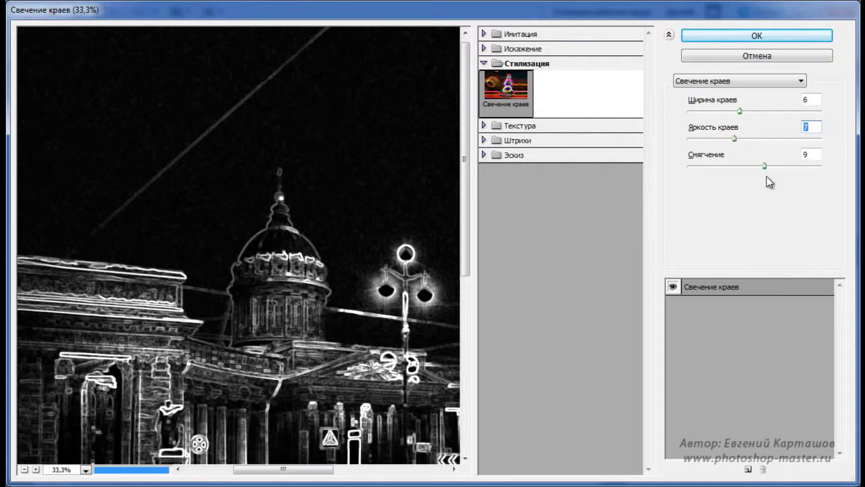
pyautogui.moveTo(765, 167); pyautogui.dragTo(775, 166)
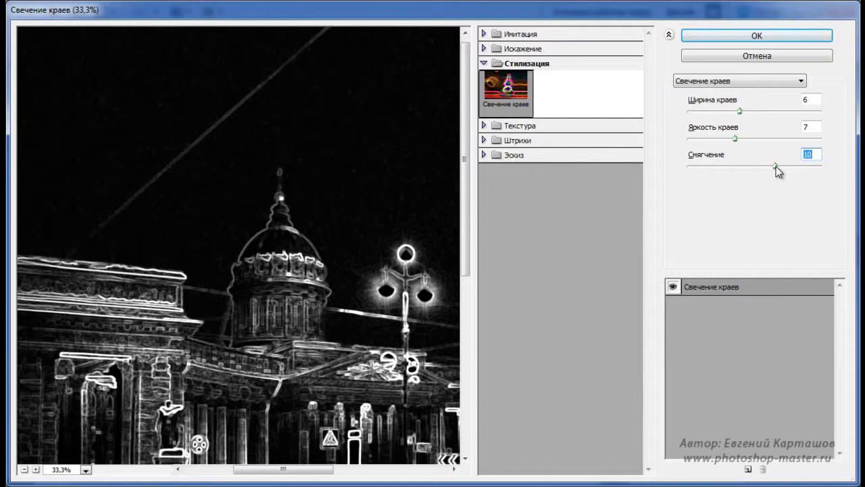
pyautogui.click(735, 39)
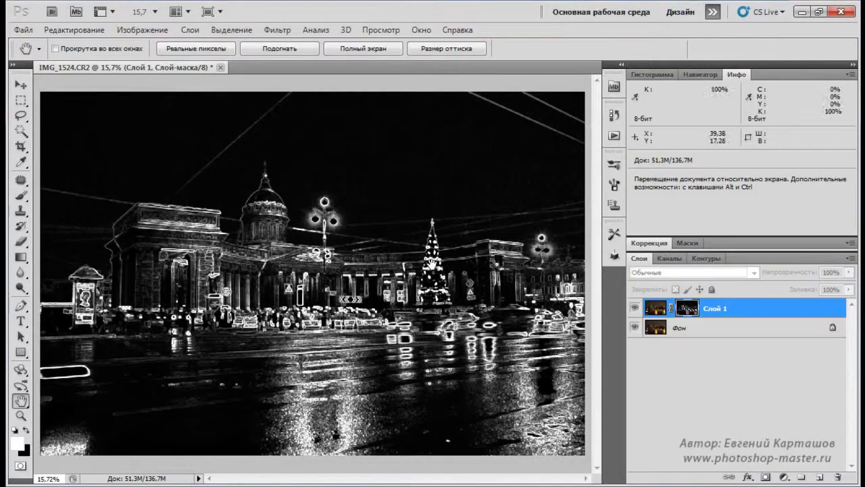
# Step: Thicken the white edges in the mask with the Максимум filter at a radius of 3 pixels
pyautogui.click(277, 31)
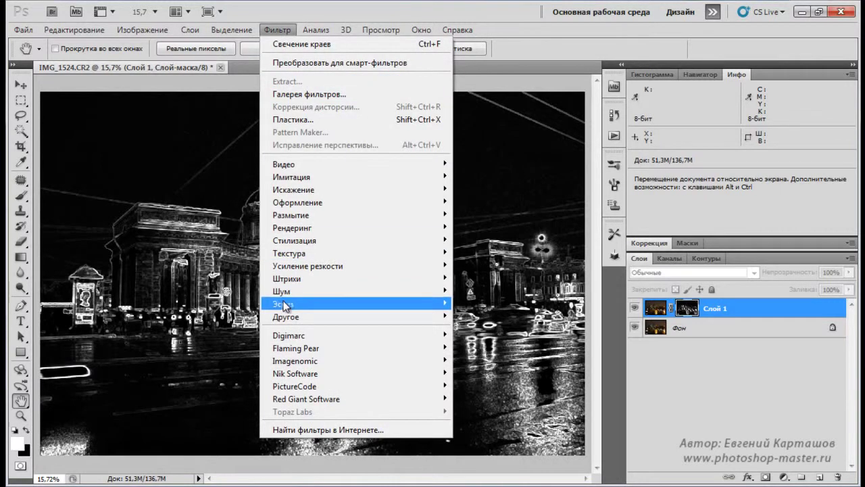
pyautogui.moveTo(285, 316)
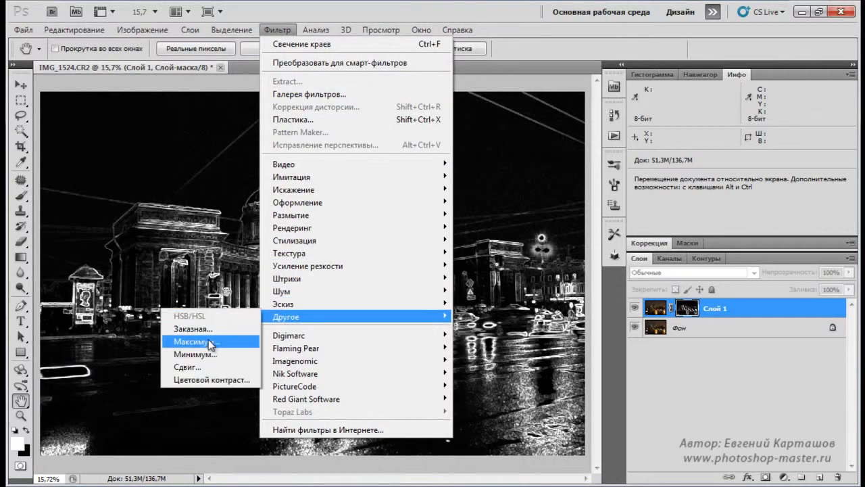
pyautogui.click(196, 342)
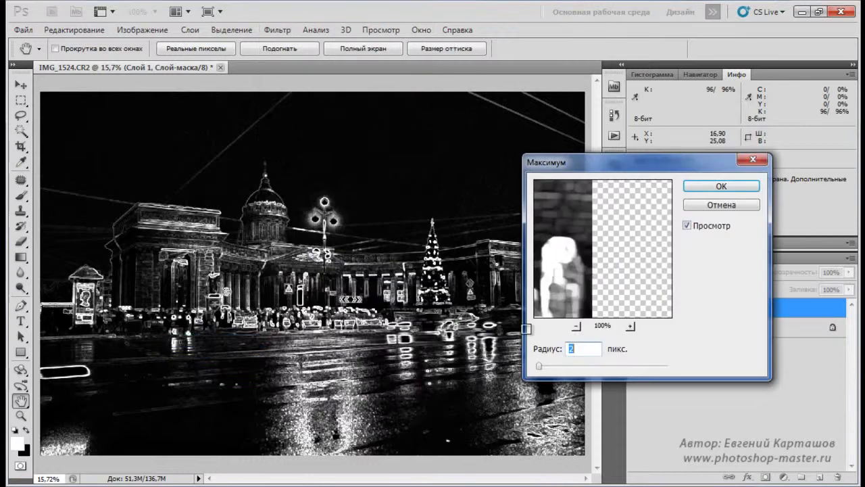
pyautogui.moveTo(553, 369); pyautogui.dragTo(549, 370)
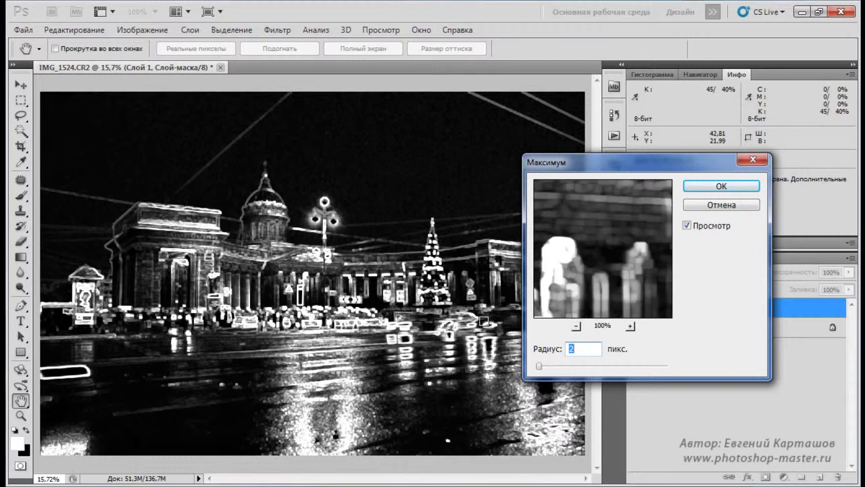
pyautogui.moveTo(539, 366); pyautogui.dragTo(541, 365)
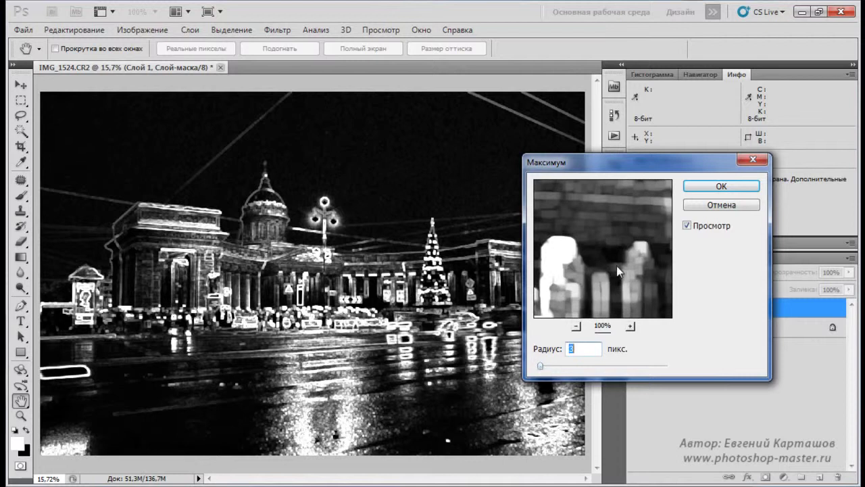
pyautogui.click(709, 189)
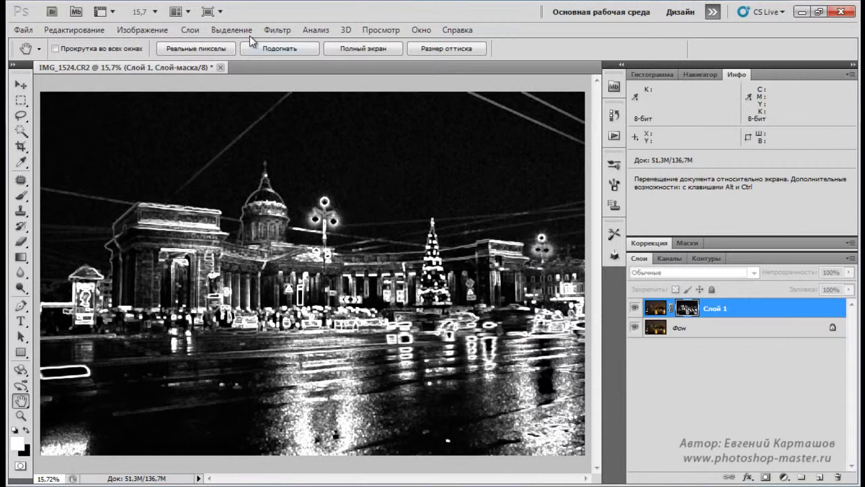
# Step: Soften the mask with Размытие по Гауссу at a radius of 6,5 pixels
pyautogui.click(274, 30)
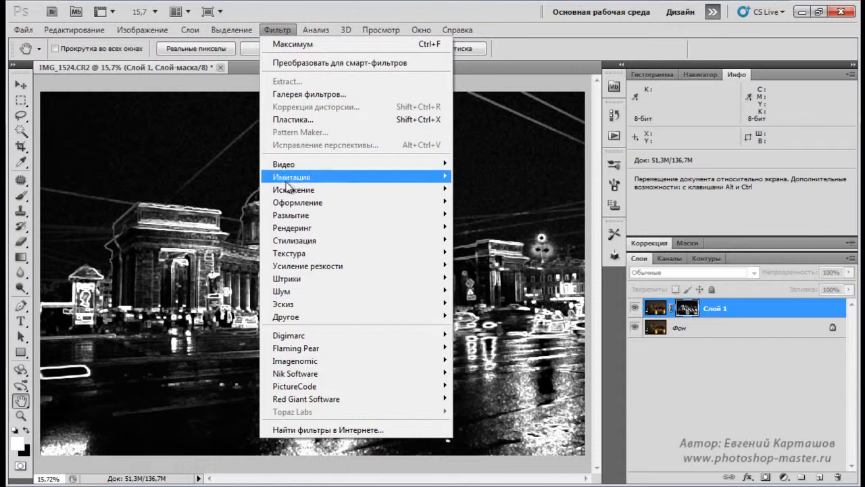
pyautogui.moveTo(287, 216)
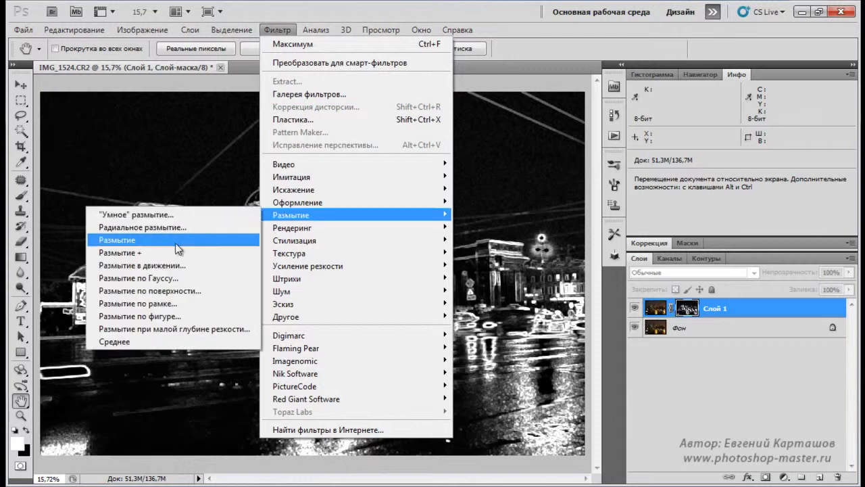
pyautogui.click(160, 278)
pyautogui.moveTo(659, 452)
pyautogui.mouseDown()
pyautogui.moveTo(696, 455)
pyautogui.moveTo(648, 450)
pyautogui.moveTo(669, 452)
pyautogui.mouseUp()
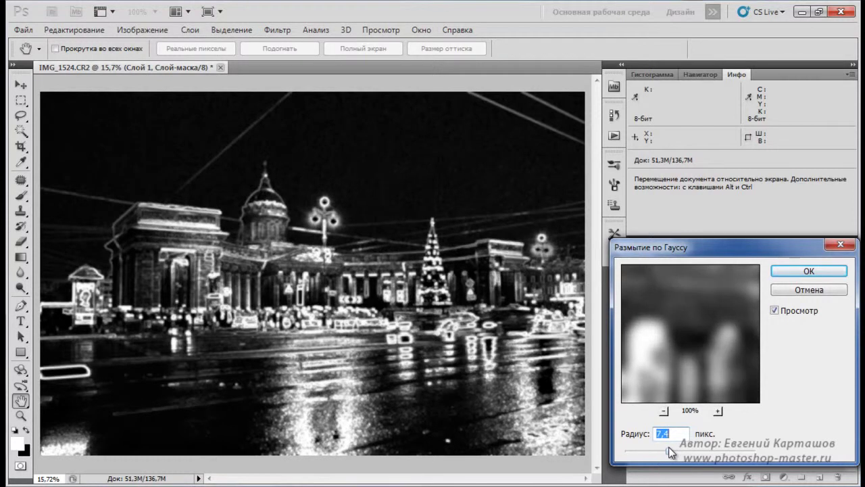
pyautogui.moveTo(670, 452); pyautogui.dragTo(665, 451)
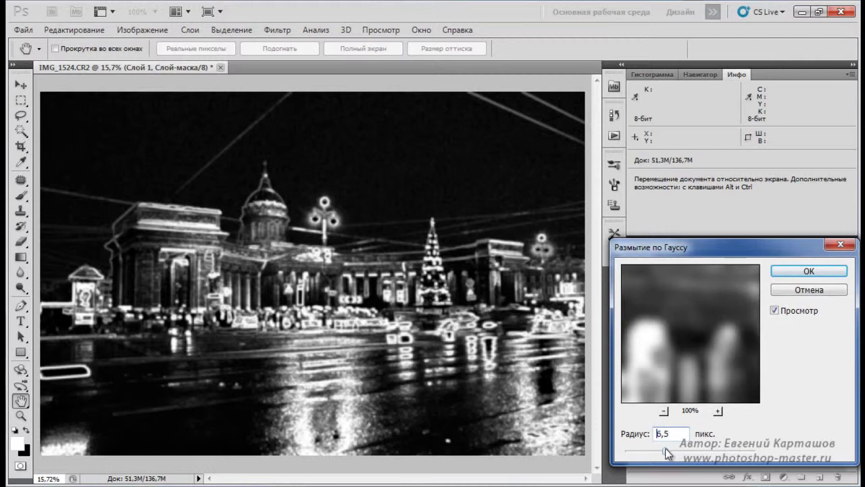
pyautogui.click(791, 276)
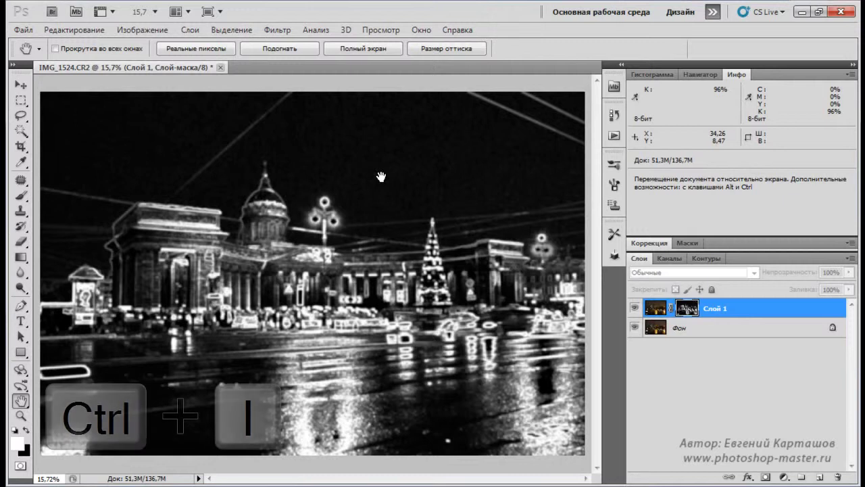
# Step: Invert the mask and raise its contrast with Кривые, moving the black point to input 31 and the white point to input 244
pyautogui.hotkey('ctrl', 'i')
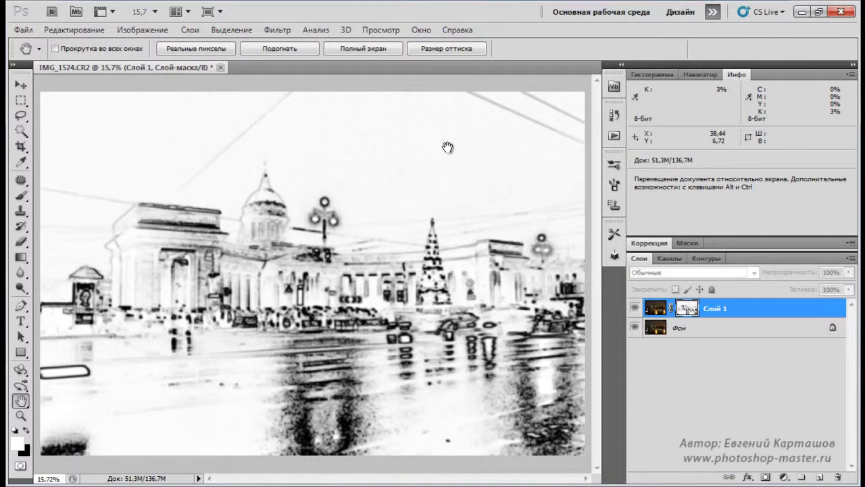
pyautogui.click(144, 27)
pyautogui.moveTo(170, 62)
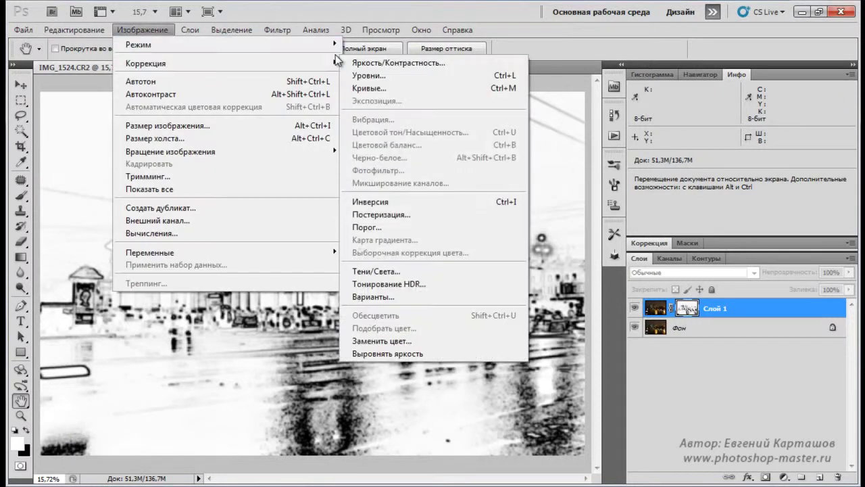
pyautogui.click(389, 86)
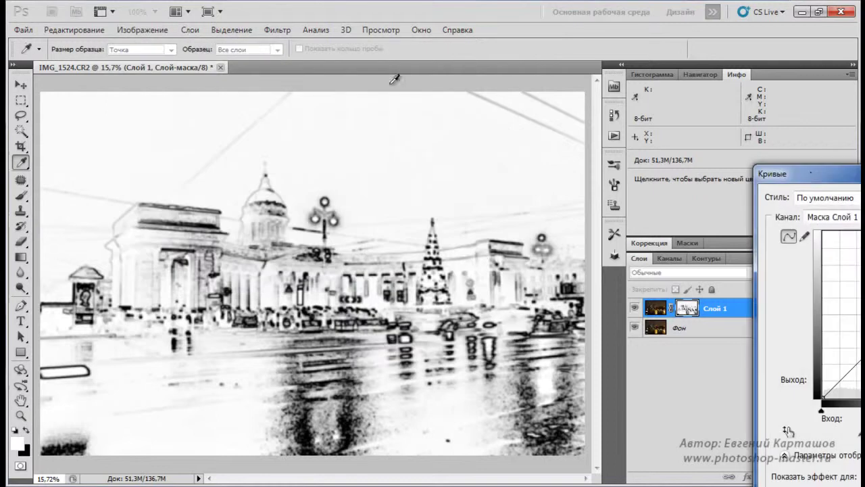
pyautogui.moveTo(811, 172); pyautogui.dragTo(508, 87)
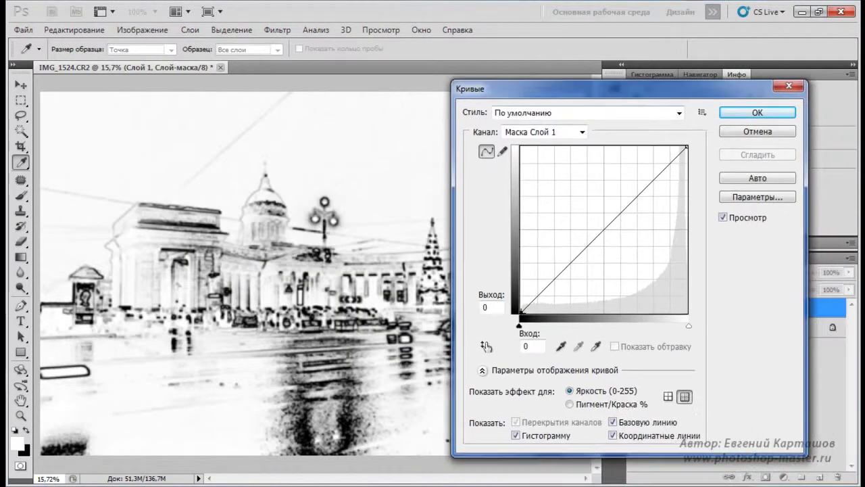
pyautogui.moveTo(519, 326); pyautogui.dragTo(540, 326)
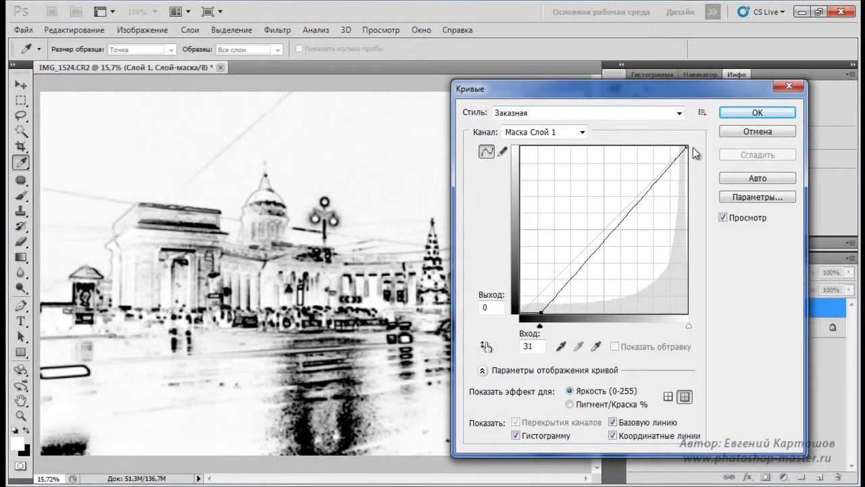
pyautogui.moveTo(681, 146); pyautogui.dragTo(680, 146)
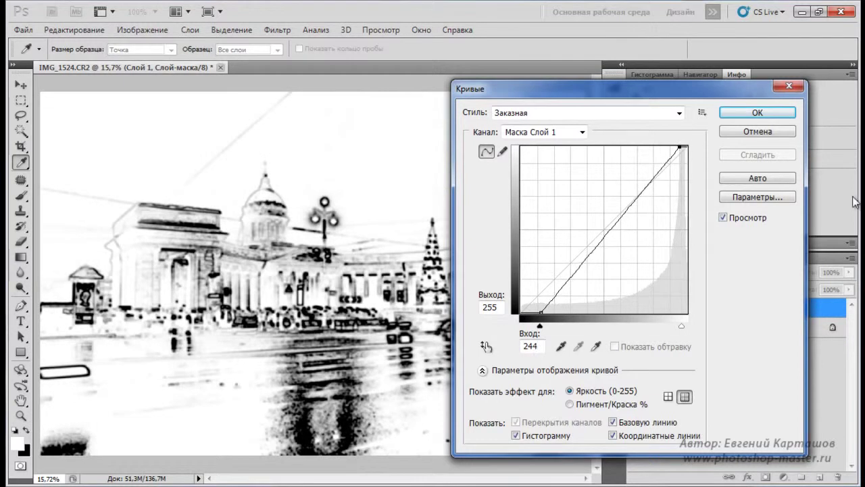
pyautogui.click(763, 115)
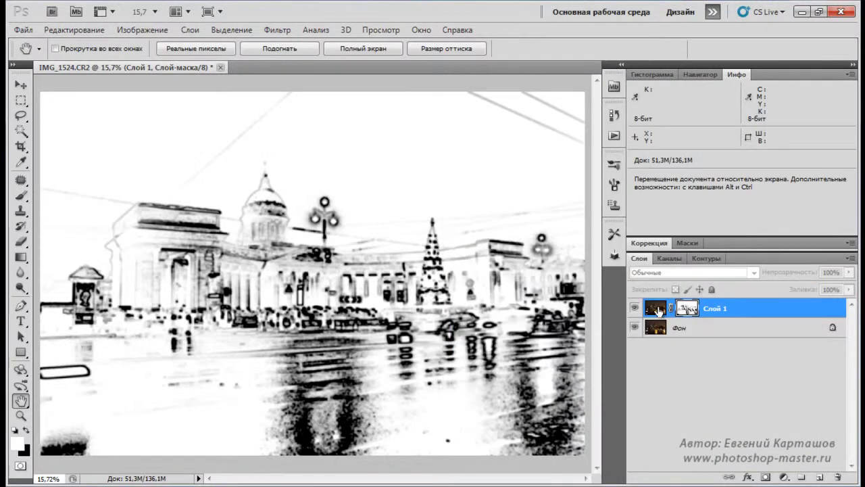
# Step: Open Уменьшить шум on the image of Слой 1 and set Интенсивность to 7 and Сохранить детали to 48%
pyautogui.click(657, 310)
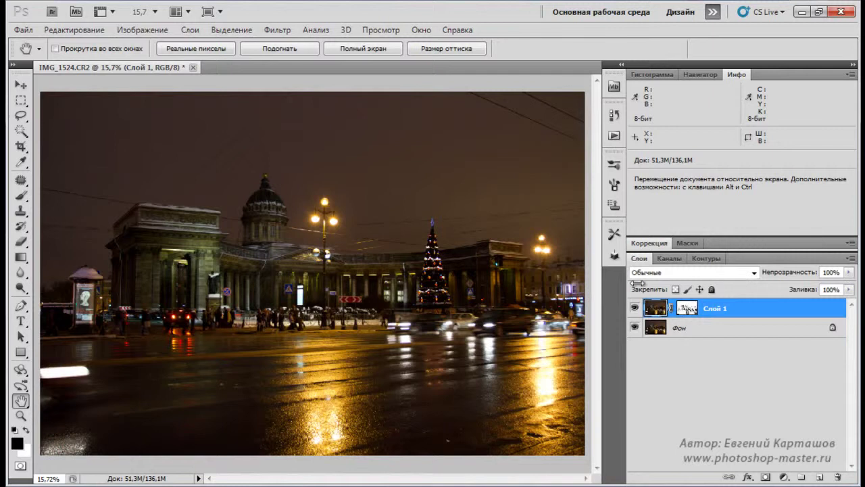
pyautogui.click(282, 32)
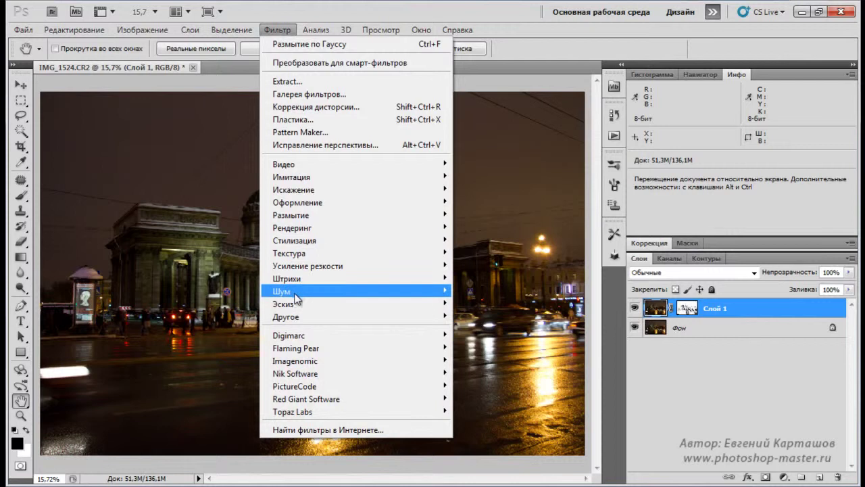
pyautogui.moveTo(279, 292)
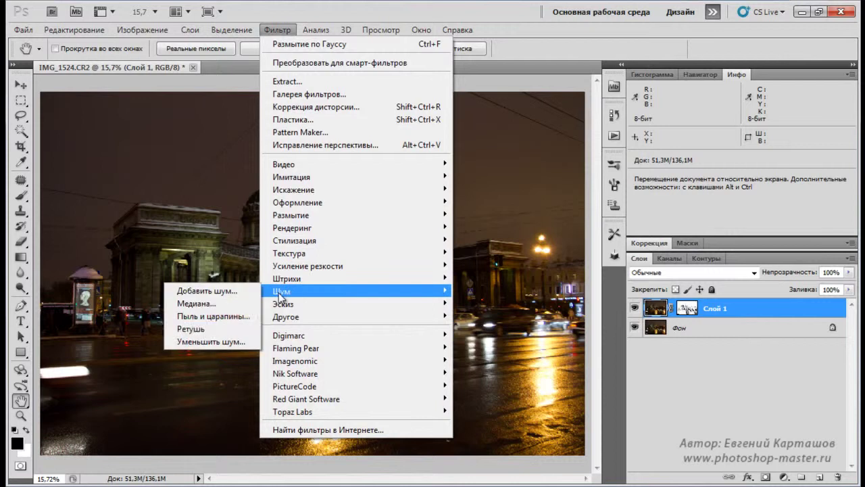
pyautogui.click(203, 340)
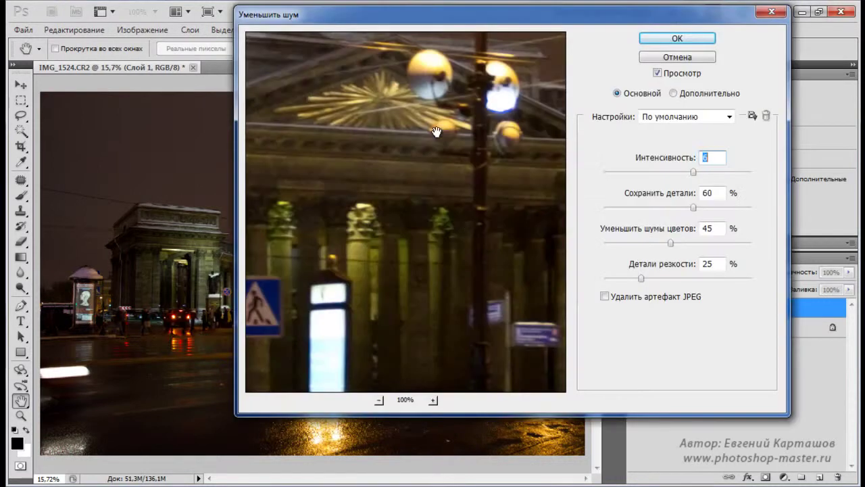
pyautogui.moveTo(446, 81); pyautogui.dragTo(402, 218)
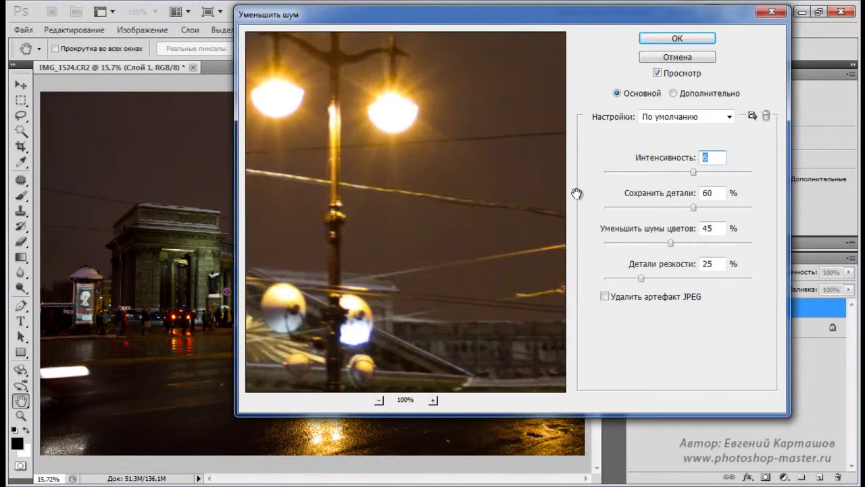
pyautogui.moveTo(692, 170); pyautogui.dragTo(702, 170)
pyautogui.press('Tab')
pyautogui.write('48')
# Step: Switch the noise reduction to advanced per-channel settings and set the red channel's Интенсивность to 5
pyautogui.click(673, 93)
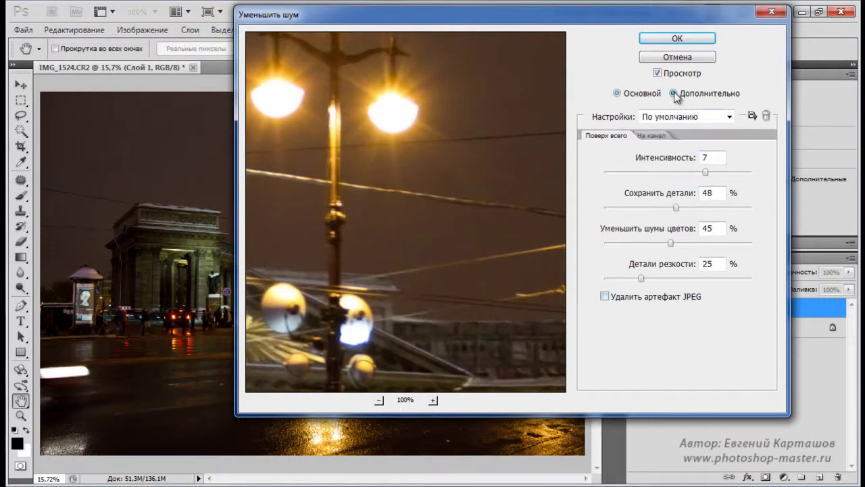
pyautogui.click(655, 137)
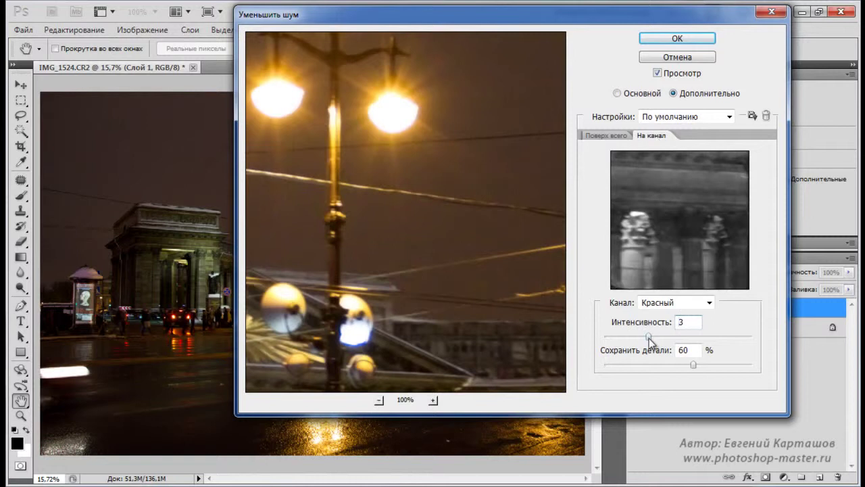
pyautogui.moveTo(648, 336); pyautogui.dragTo(677, 336)
pyautogui.moveTo(684, 217); pyautogui.dragTo(674, 251)
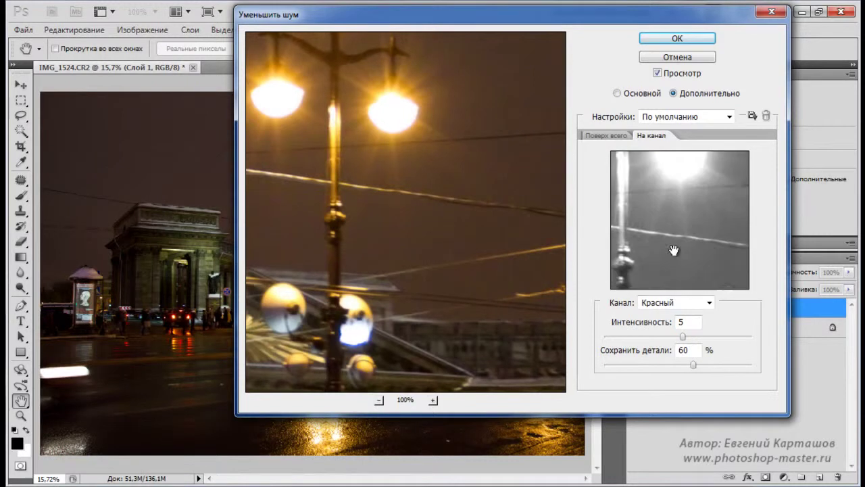
# Step: Set the blue channel's Интенсивность to 8 with Сохранить детали at 0%, checking the sky and building in the channel preview
pyautogui.click(707, 302)
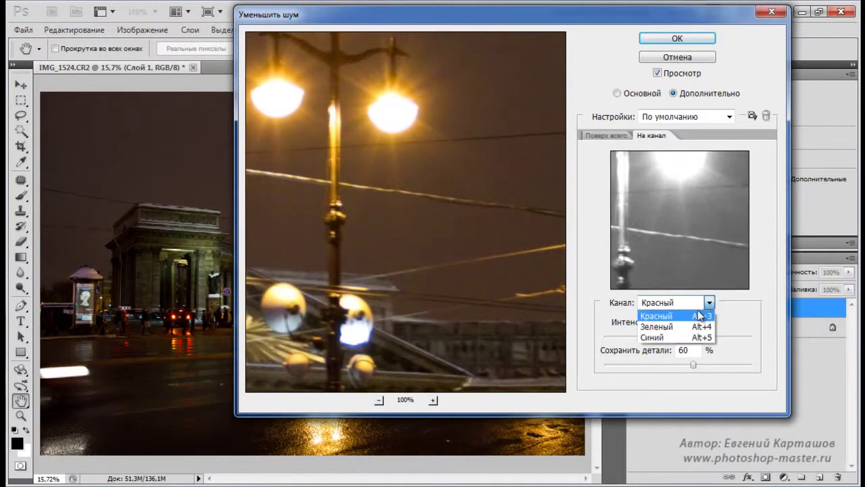
pyautogui.click(667, 336)
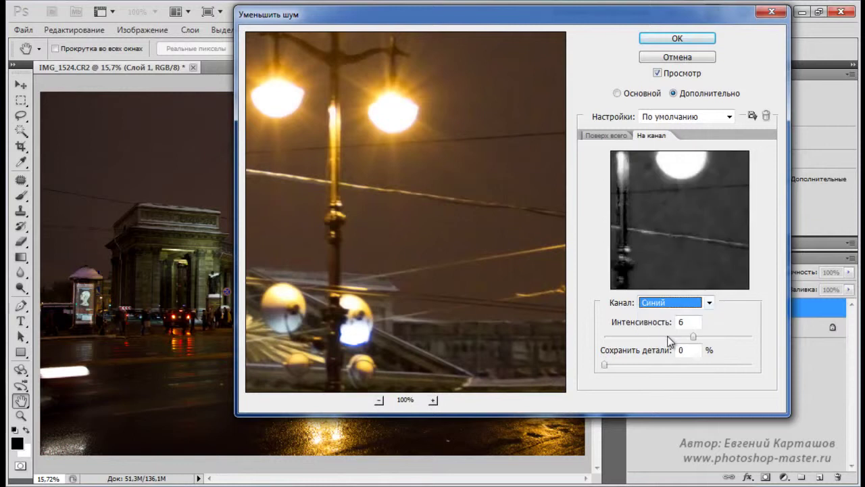
pyautogui.moveTo(681, 249); pyautogui.dragTo(679, 276)
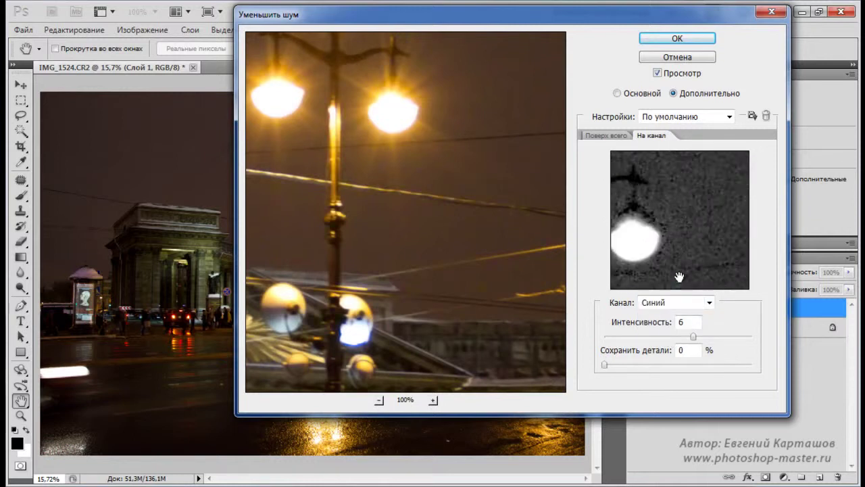
pyautogui.moveTo(694, 335); pyautogui.dragTo(715, 336)
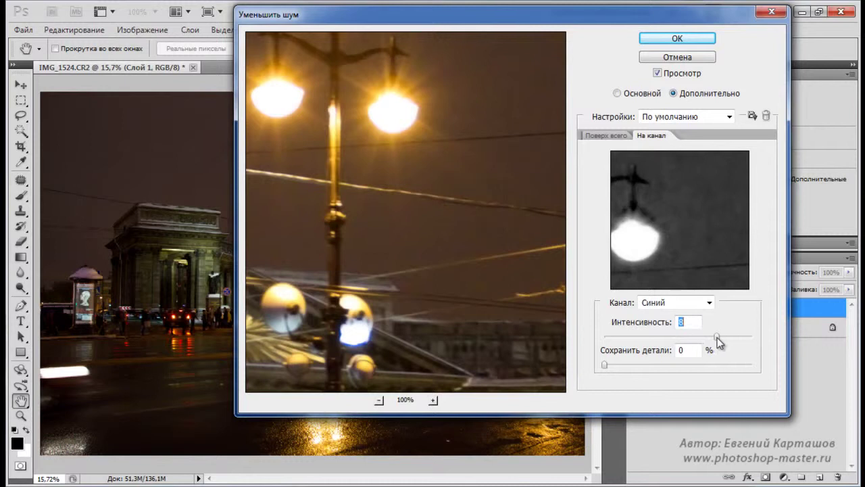
pyautogui.click(604, 365)
pyautogui.moveTo(684, 246); pyautogui.dragTo(719, 172)
pyautogui.moveTo(640, 255); pyautogui.dragTo(741, 168)
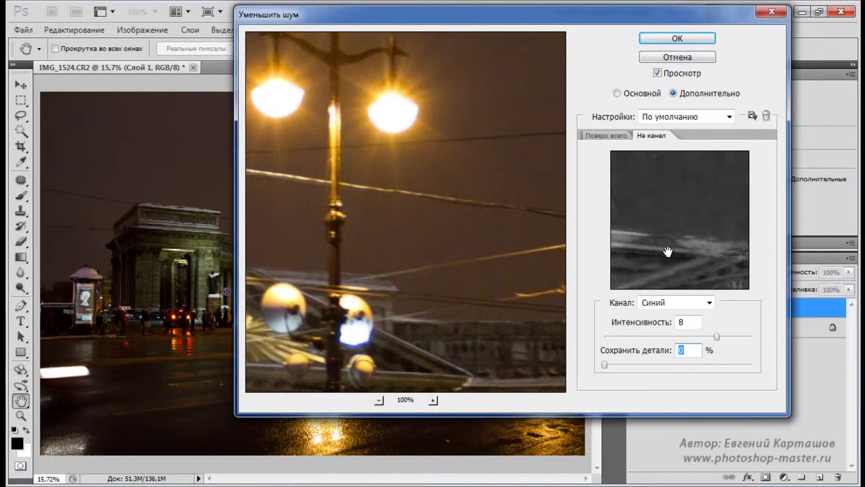
pyautogui.moveTo(668, 250); pyautogui.dragTo(750, 181)
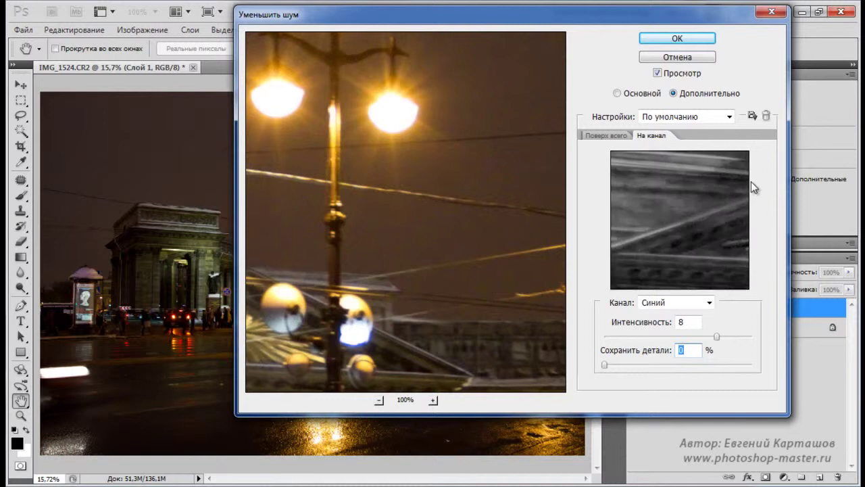
# Step: Set the green channel's Интенсивность to 6 and apply the noise reduction to the layer
pyautogui.click(709, 302)
pyautogui.click(659, 327)
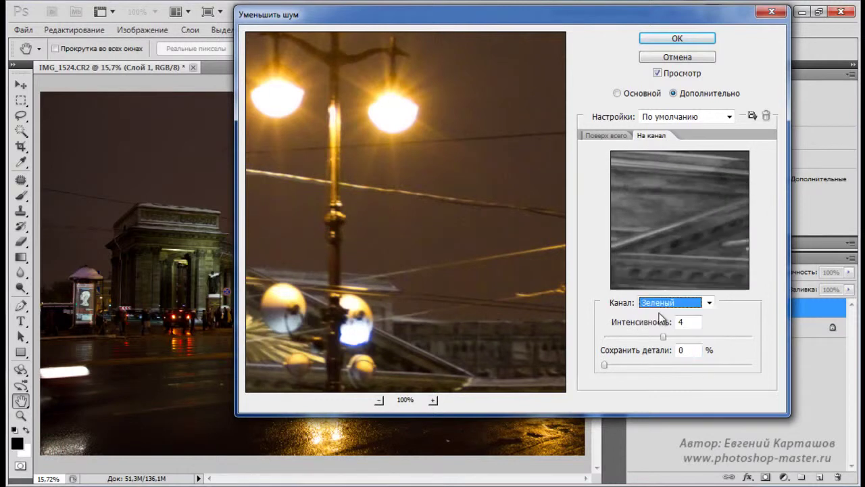
pyautogui.moveTo(707, 228); pyautogui.dragTo(692, 233)
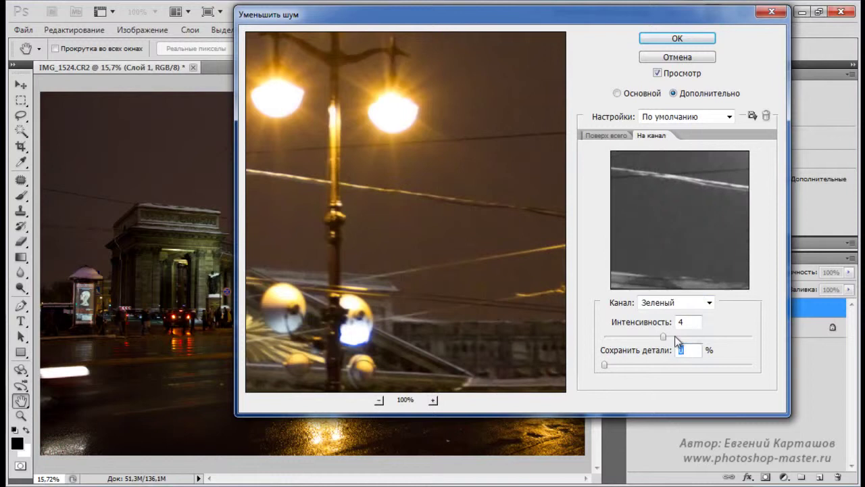
pyautogui.moveTo(665, 335); pyautogui.dragTo(675, 335)
pyautogui.moveTo(675, 215); pyautogui.dragTo(622, 248)
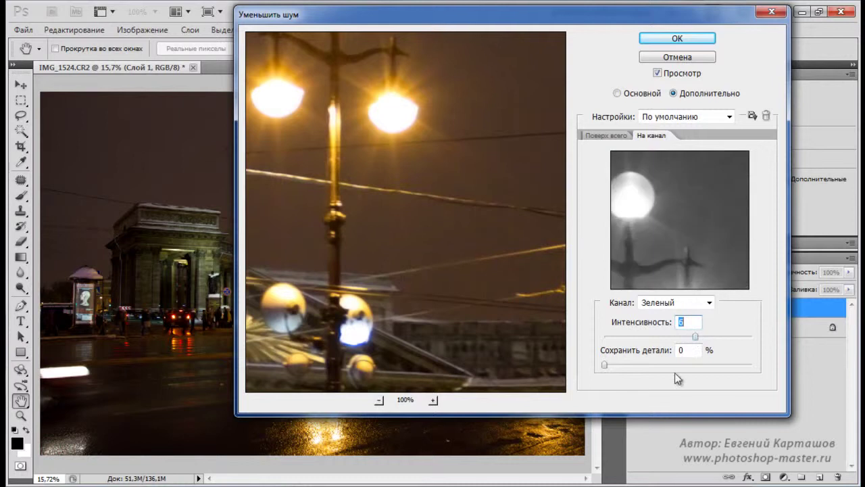
pyautogui.click(672, 39)
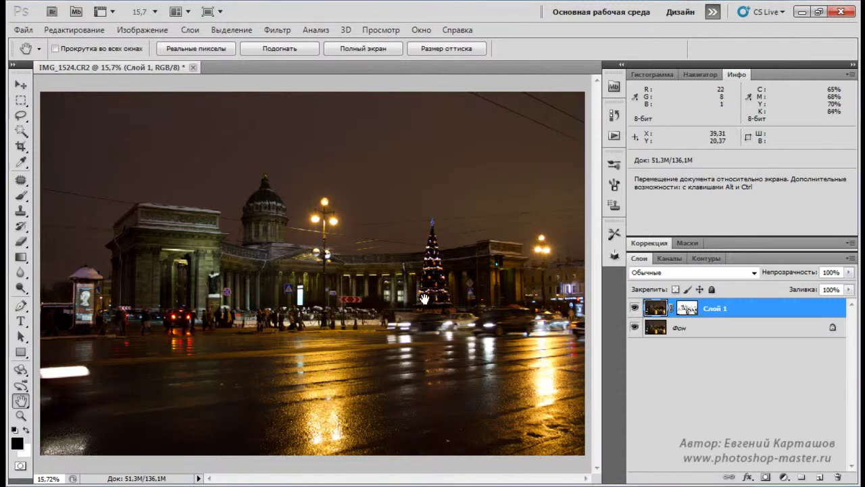
# Step: Examine the cathedral dome and the street lamp up close to judge remaining noise and edge detail
pyautogui.hotkey('ctrl', 'space')
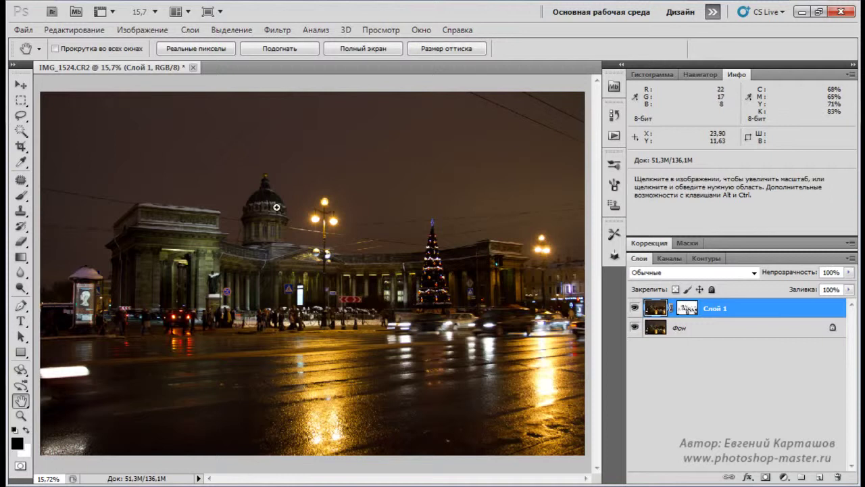
pyautogui.moveTo(277, 206); pyautogui.dragTo(358, 300)
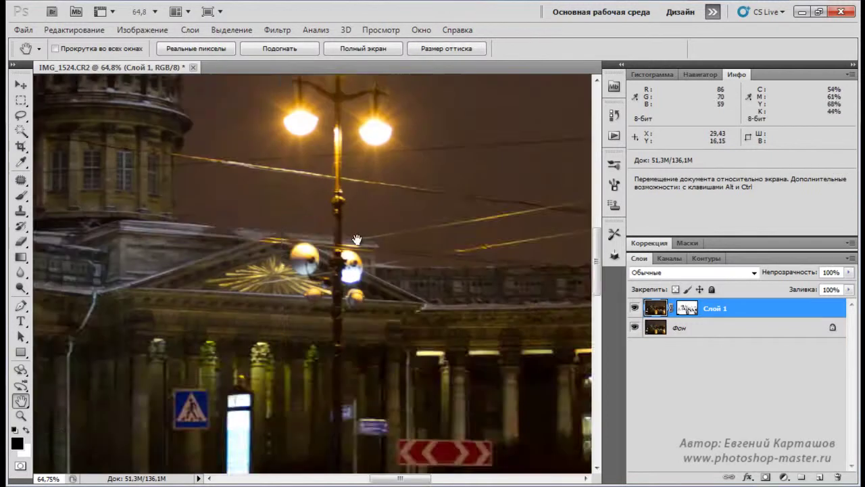
pyautogui.moveTo(233, 201); pyautogui.dragTo(337, 363)
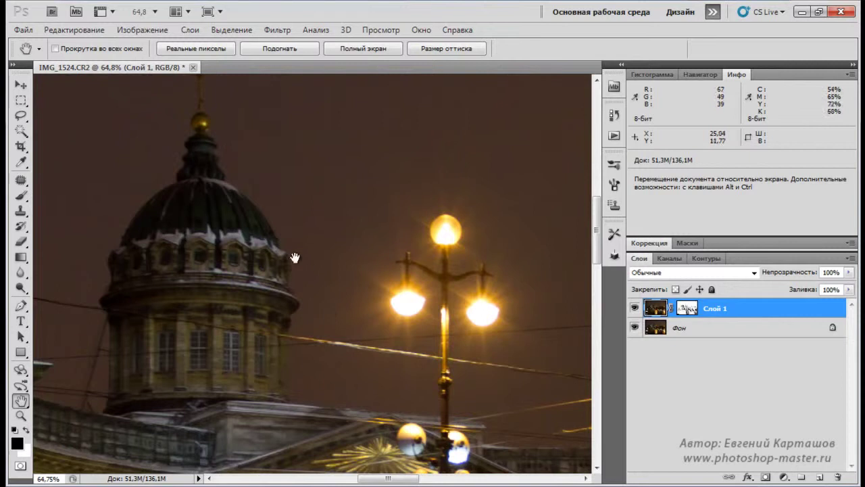
pyautogui.hotkey('ctrl', 'space')
pyautogui.moveTo(255, 206); pyautogui.dragTo(336, 312)
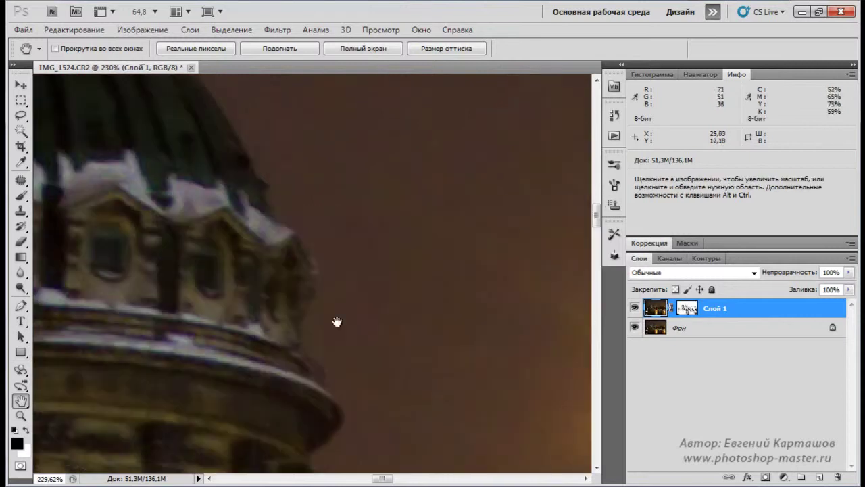
pyautogui.keyDown('ctrl'); pyautogui.keyDown('alt'); pyautogui.click(282, 395); pyautogui.keyUp('alt'); pyautogui.keyUp('ctrl')
pyautogui.keyDown('ctrl'); pyautogui.keyDown('alt'); pyautogui.click(283, 395); pyautogui.keyUp('alt'); pyautogui.keyUp('ctrl')
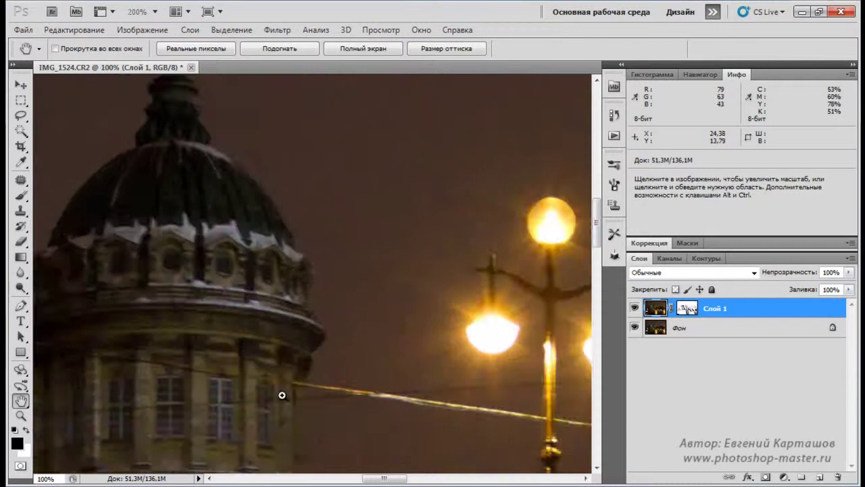
pyautogui.keyDown('ctrl'); pyautogui.keyDown('alt'); pyautogui.click(283, 396); pyautogui.keyUp('alt'); pyautogui.keyUp('ctrl')
pyautogui.moveTo(309, 425); pyautogui.dragTo(363, 320)
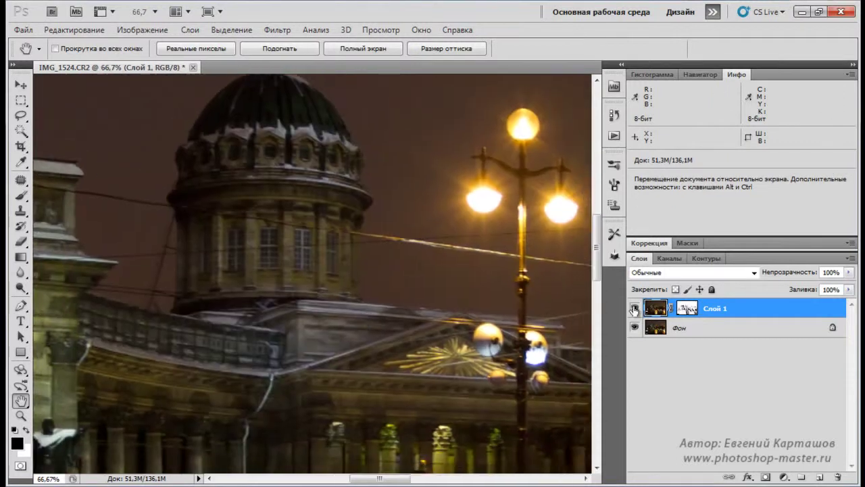
# Step: Compare the dome and lamp area before and after noise reduction by hiding and showing Слой 1
pyautogui.click(635, 308)
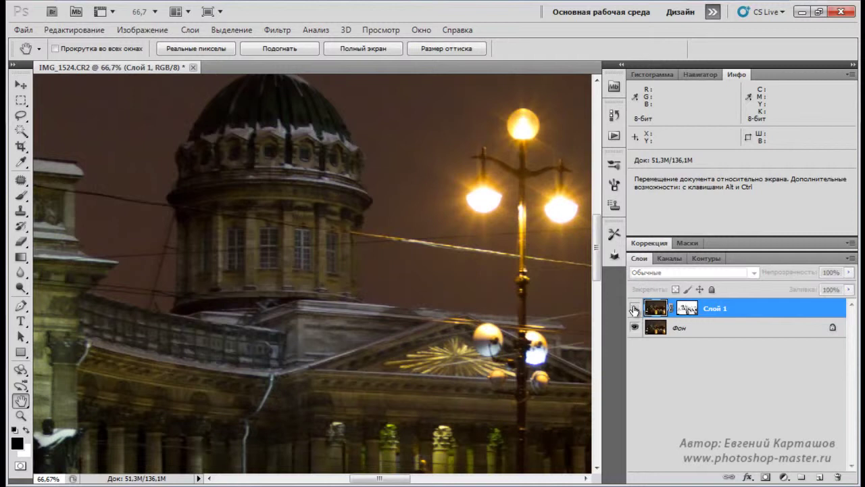
pyautogui.click(633, 309)
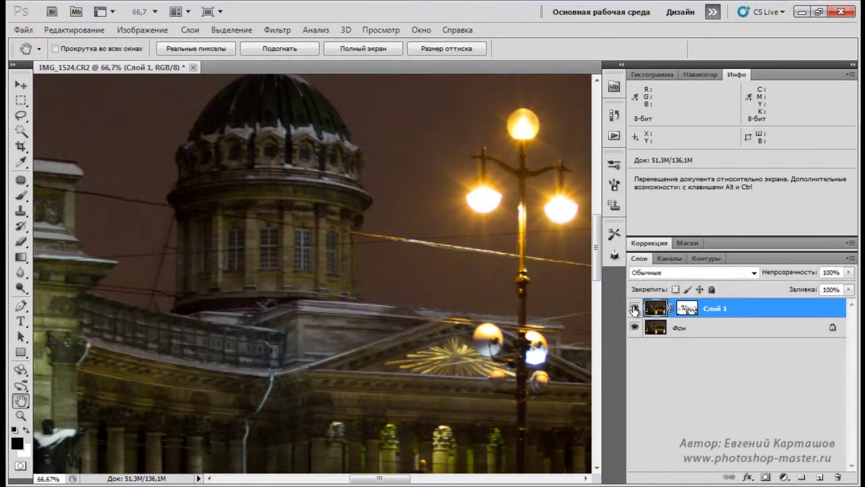
pyautogui.click(633, 308)
pyautogui.click(634, 309)
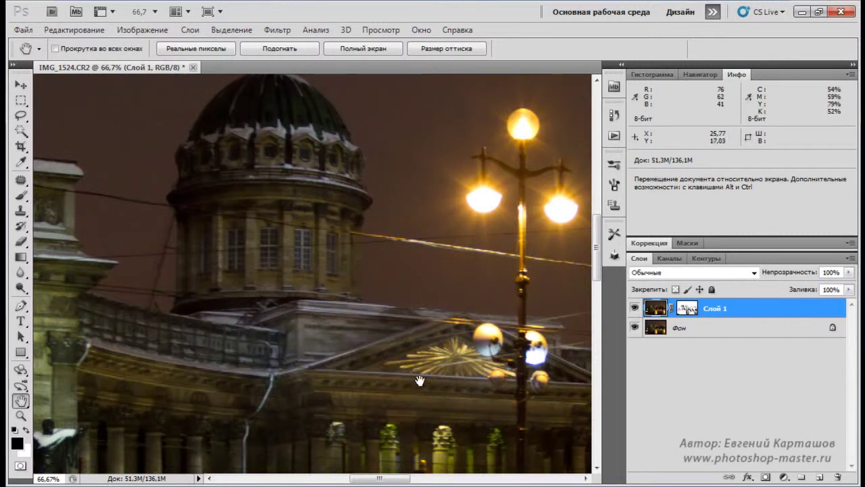
# Step: Inspect the colonnade and the sky around the dome's spire, comparing the sky with Слой 1 hidden and shown
pyautogui.moveTo(406, 404); pyautogui.dragTo(406, 303)
pyautogui.moveTo(390, 400); pyautogui.dragTo(442, 322)
pyautogui.moveTo(381, 350); pyautogui.dragTo(338, 354)
pyautogui.moveTo(371, 265); pyautogui.dragTo(372, 369)
pyautogui.moveTo(409, 301); pyautogui.dragTo(378, 398)
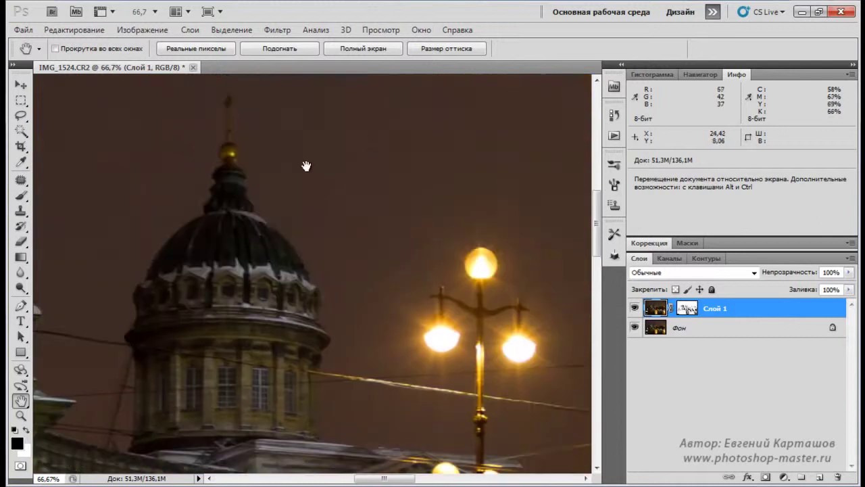
pyautogui.click(634, 308)
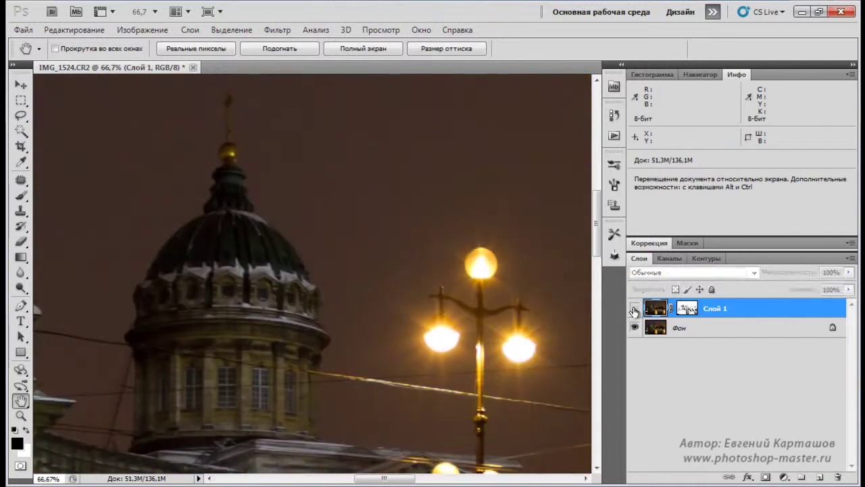
pyautogui.click(634, 308)
# Step: Compare the portico with the statue with Слой 1 hidden and shown, and examine the frieze above it
pyautogui.moveTo(309, 429); pyautogui.dragTo(390, 290)
pyautogui.moveTo(222, 367); pyautogui.dragTo(503, 296)
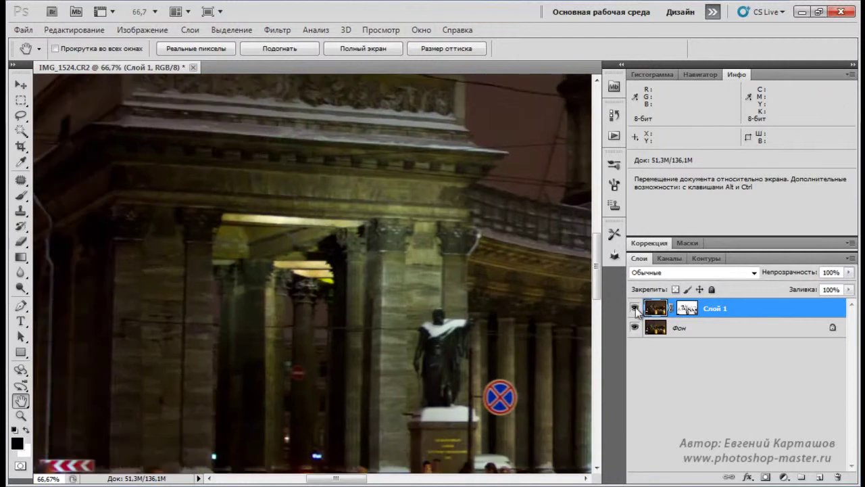
pyautogui.click(635, 308)
pyautogui.click(635, 309)
pyautogui.click(635, 308)
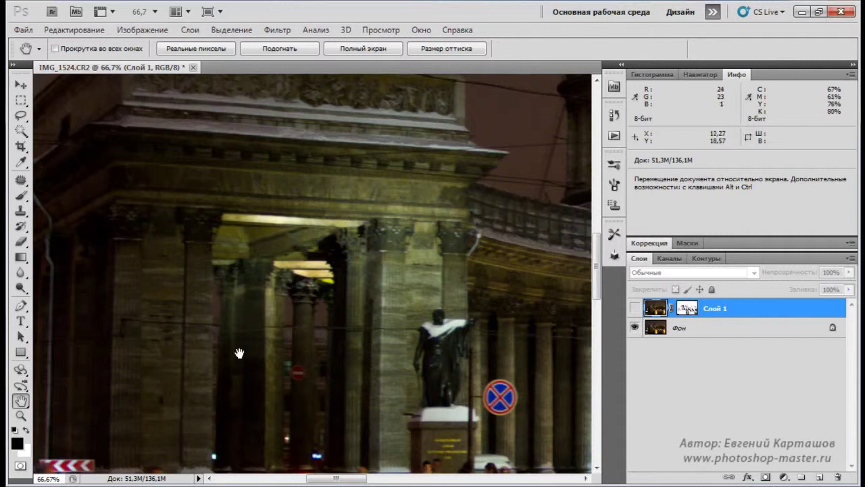
pyautogui.click(635, 308)
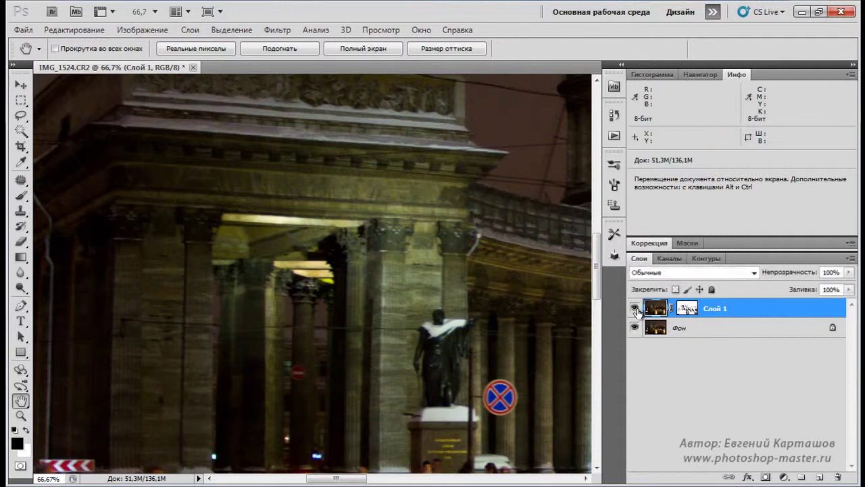
pyautogui.click(634, 308)
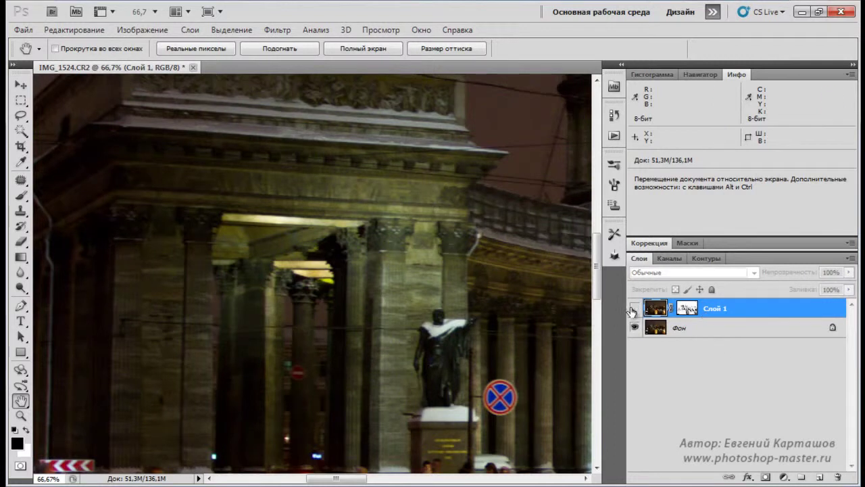
pyautogui.click(634, 308)
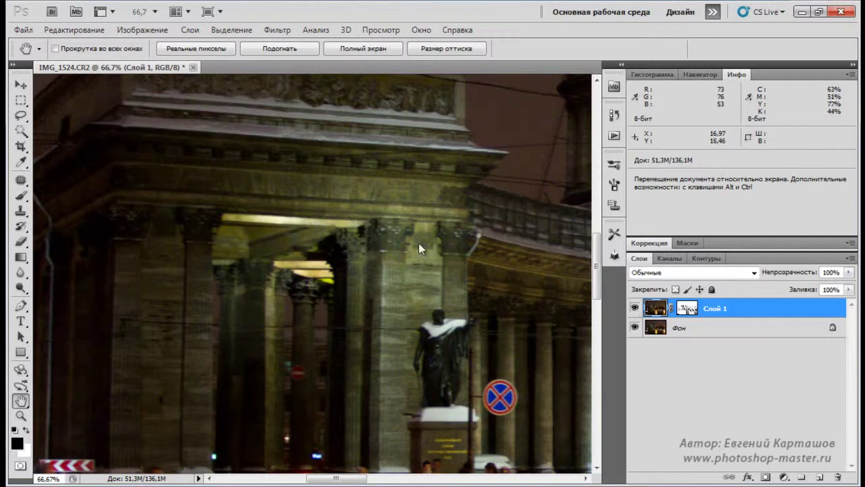
pyautogui.moveTo(382, 205); pyautogui.dragTo(408, 369)
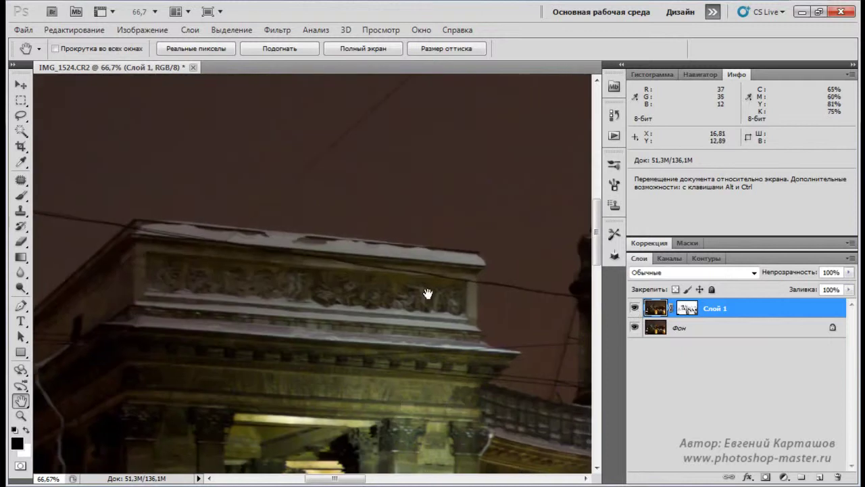
# Step: Stamp all visible layers into a new top layer and give it an inverted copy of Слой 1's mask
pyautogui.moveTo(427, 294); pyautogui.dragTo(396, 334)
pyautogui.moveTo(572, 367); pyautogui.dragTo(255, 284)
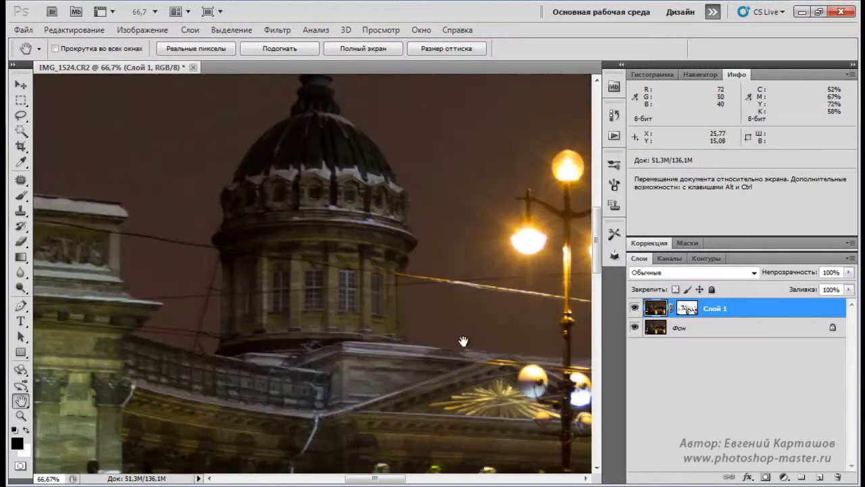
pyautogui.moveTo(464, 341); pyautogui.dragTo(404, 330)
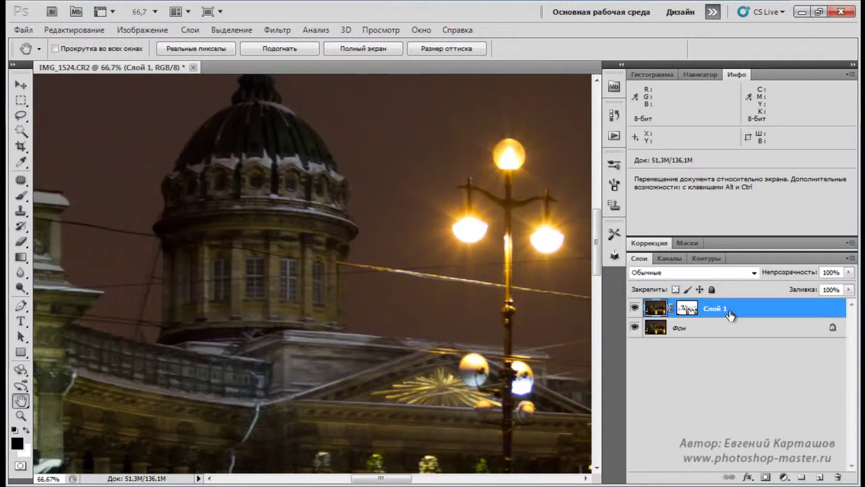
pyautogui.hotkey('ctrl', 'shift', 'alt', 'e')
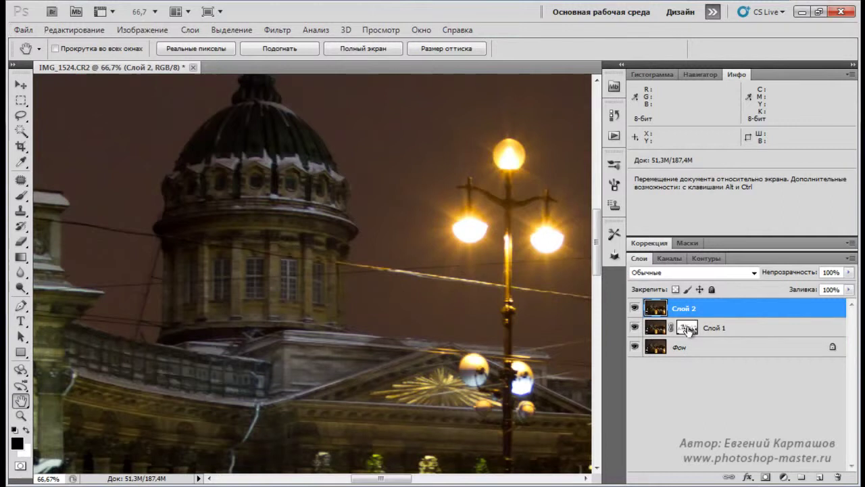
pyautogui.moveTo(688, 329); pyautogui.dragTo(694, 305)
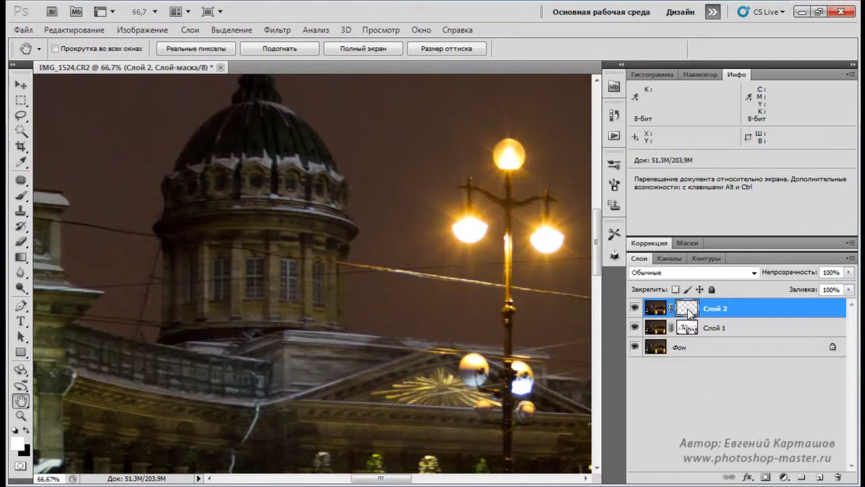
pyautogui.hotkey('ctrl', 'i')
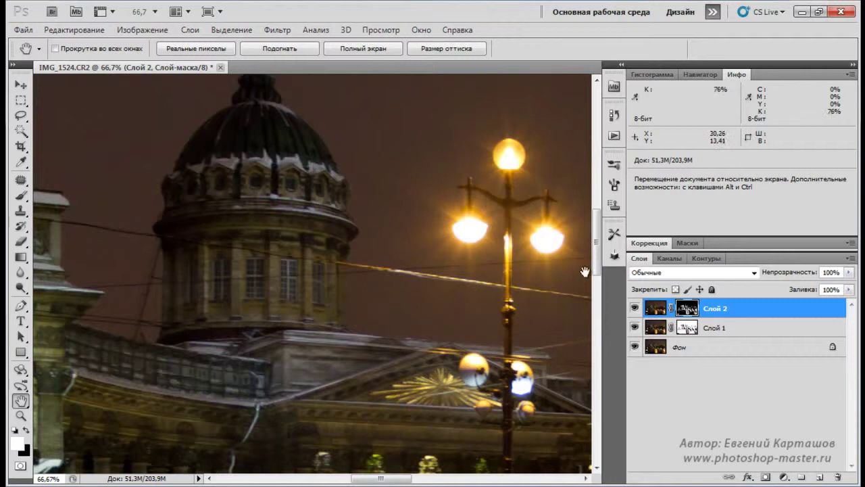
# Step: Start Контурная резкость on the image of Слой 2 with Эффект 500 % and Радиус 0,1 pixels, keeping the dome in view
pyautogui.click(659, 312)
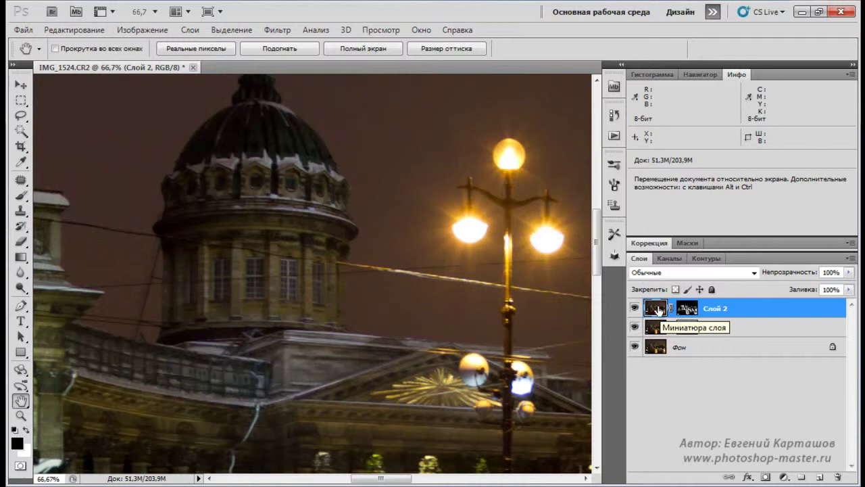
pyautogui.click(277, 31)
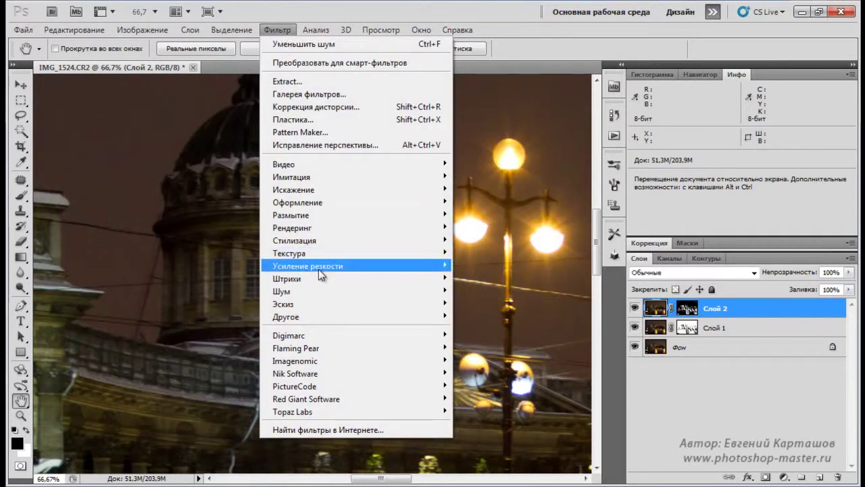
pyautogui.moveTo(318, 269)
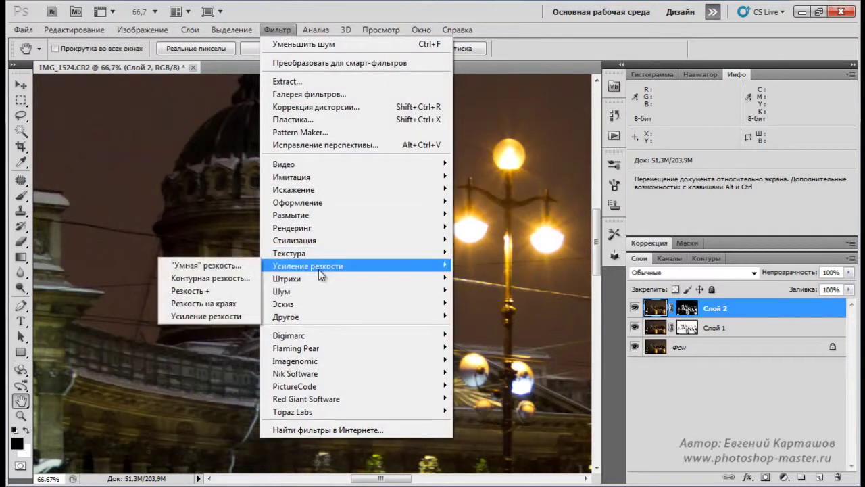
pyautogui.click(227, 282)
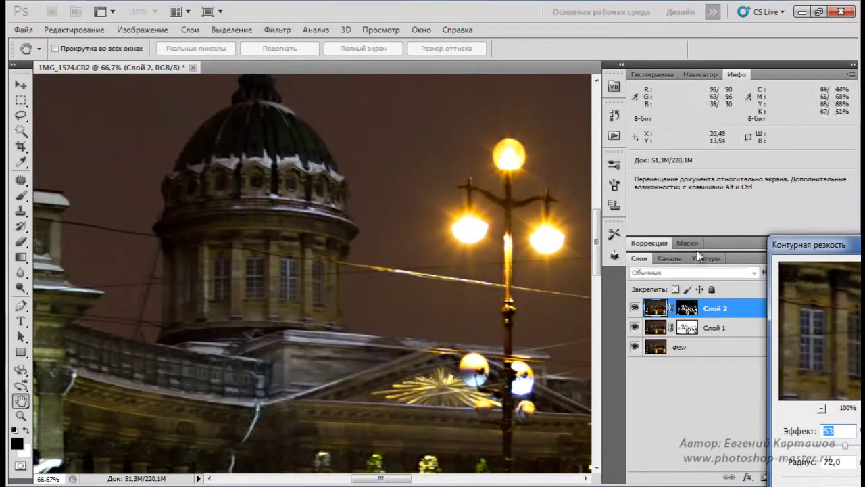
pyautogui.moveTo(843, 250); pyautogui.dragTo(494, 140)
pyautogui.moveTo(598, 370); pyautogui.dragTo(436, 368)
pyautogui.moveTo(498, 339); pyautogui.dragTo(661, 348)
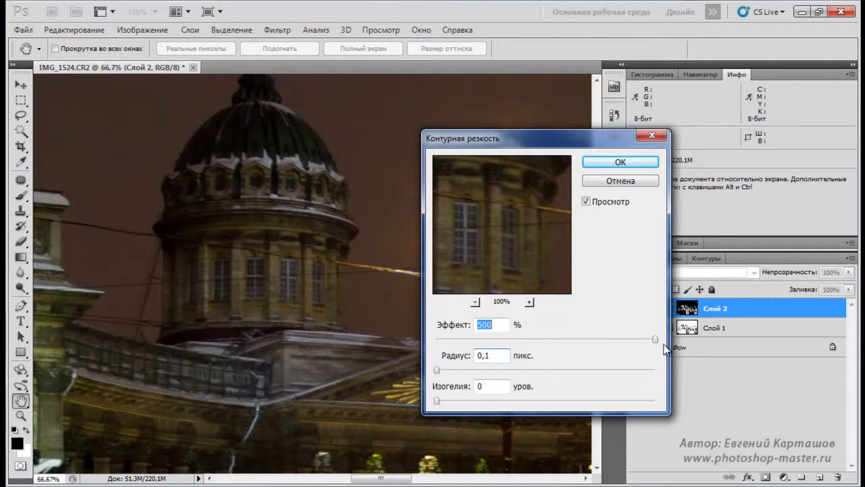
# Step: Set Эффект to 241 % and Радиус to 2,4 pixels, and apply the sharpening to Слой 2
pyautogui.click(446, 367)
pyautogui.moveTo(446, 368); pyautogui.dragTo(458, 370)
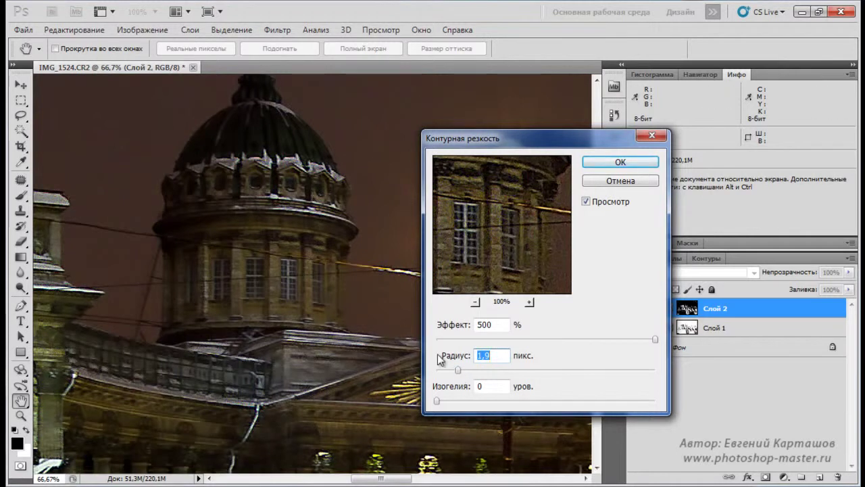
pyautogui.click(455, 369)
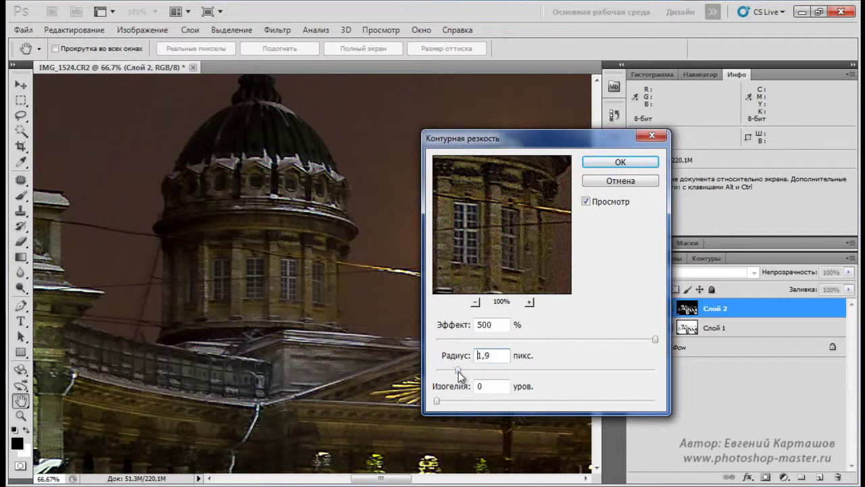
pyautogui.moveTo(459, 372); pyautogui.dragTo(462, 373)
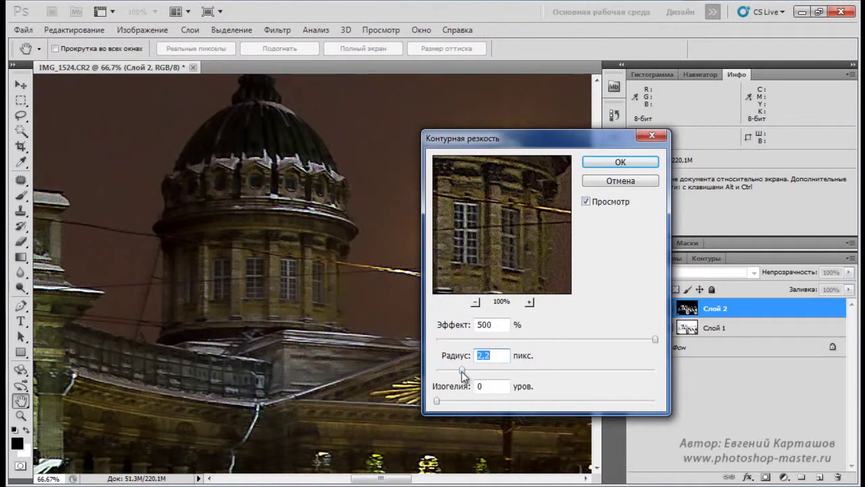
pyautogui.moveTo(654, 343); pyautogui.dragTo(625, 346)
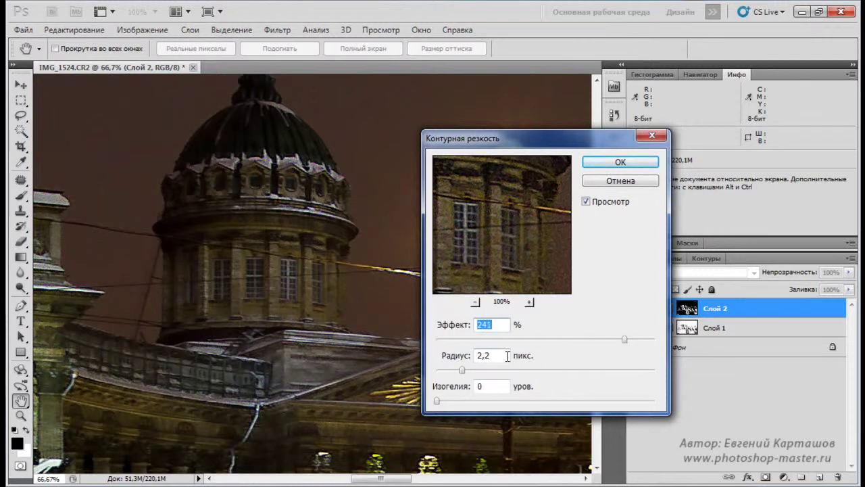
pyautogui.click(464, 370)
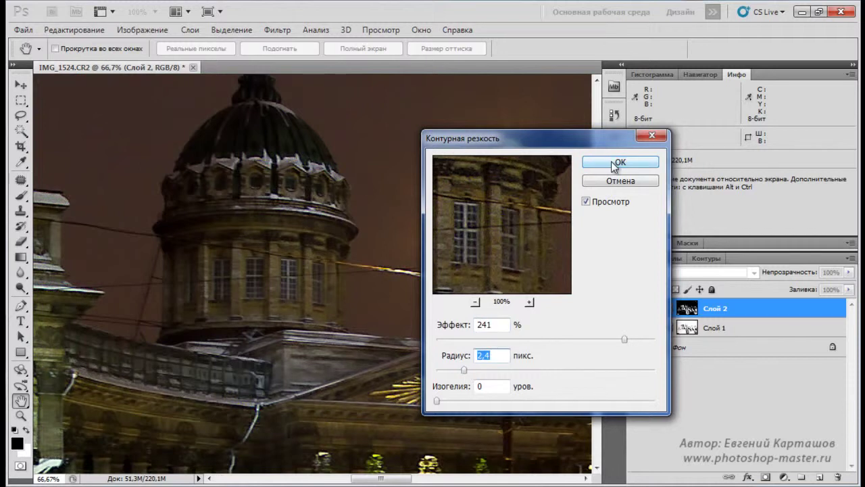
pyautogui.click(617, 163)
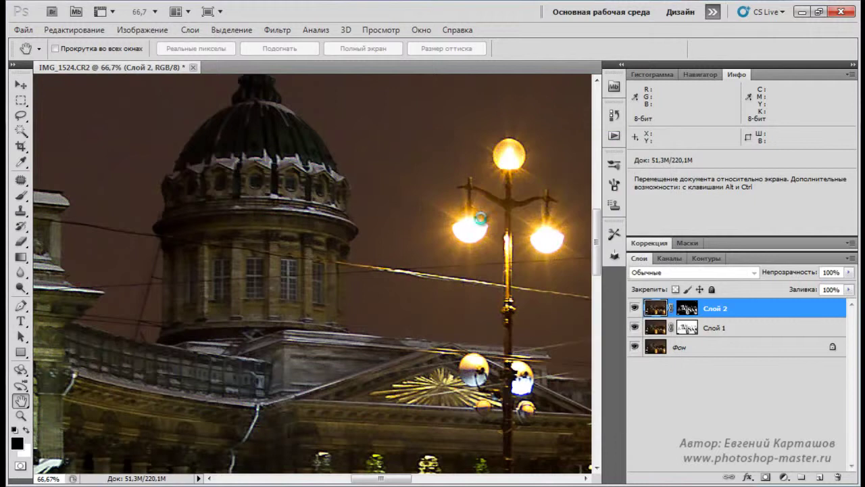
# Step: Compare the cathedral dome with Слой 2 hidden and shown, and examine the roof and pediment below it
pyautogui.moveTo(385, 208); pyautogui.dragTo(453, 314)
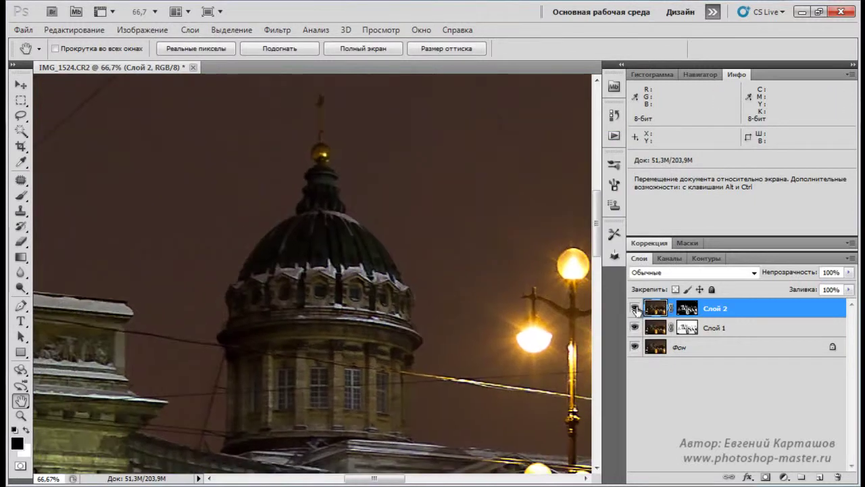
pyautogui.click(634, 309)
pyautogui.click(633, 309)
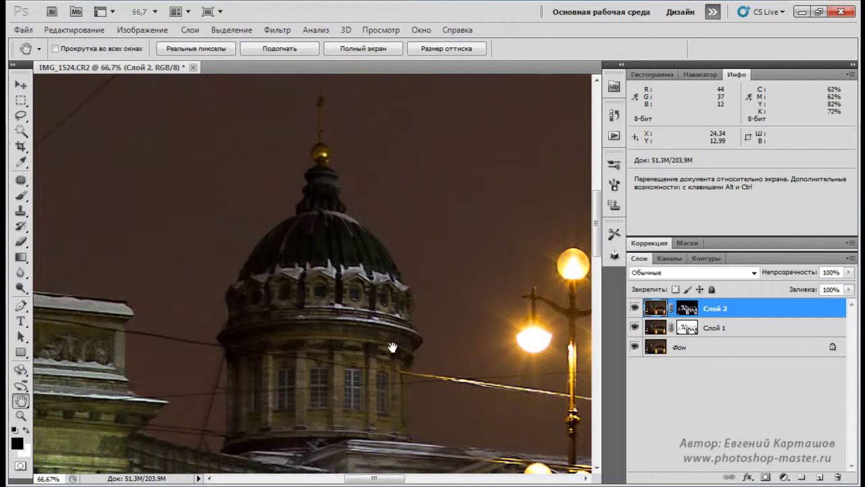
pyautogui.moveTo(392, 346); pyautogui.dragTo(362, 230)
pyautogui.moveTo(340, 305)
pyautogui.mouseDown()
pyautogui.moveTo(392, 276)
pyautogui.moveTo(335, 290)
pyautogui.mouseUp()
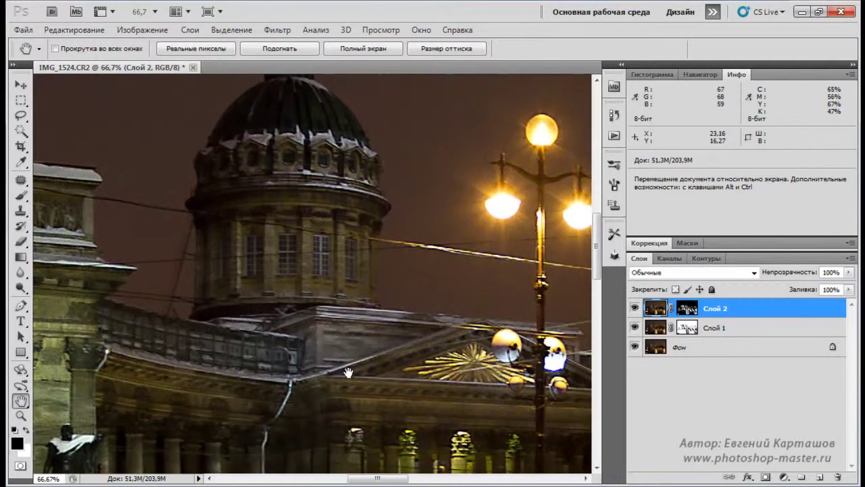
# Step: Examine the sharpening on the Christmas tree, the street with the road signs, and the colonnade with the crowd
pyautogui.moveTo(452, 302); pyautogui.dragTo(298, 367)
pyautogui.moveTo(545, 268); pyautogui.dragTo(331, 344)
pyautogui.moveTo(460, 269); pyautogui.dragTo(304, 313)
pyautogui.moveTo(363, 308); pyautogui.dragTo(352, 195)
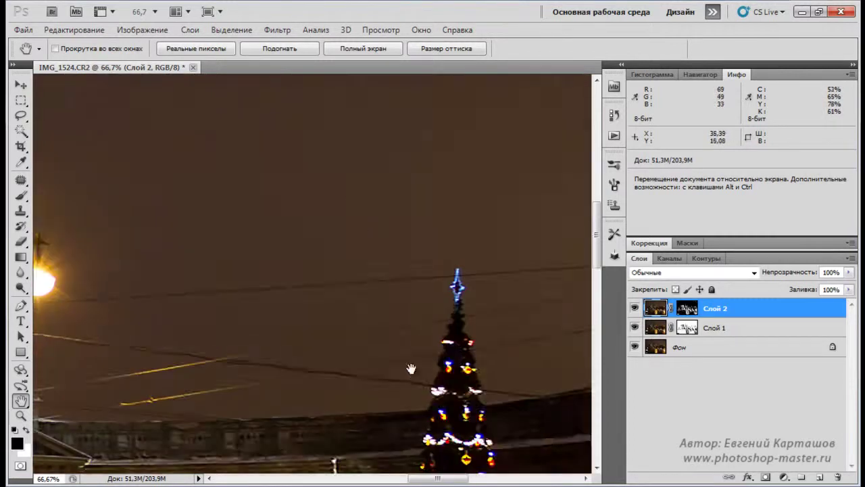
pyautogui.moveTo(411, 368); pyautogui.dragTo(399, 175)
pyautogui.moveTo(325, 409); pyautogui.dragTo(476, 269)
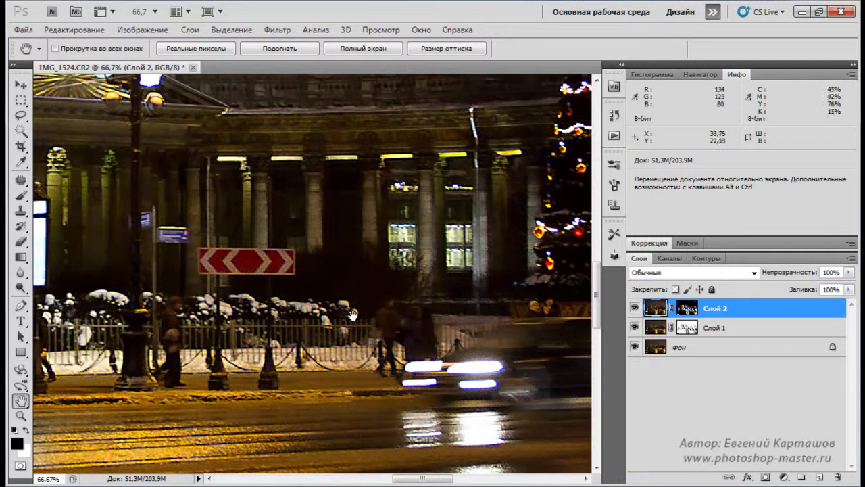
pyautogui.moveTo(302, 341); pyautogui.dragTo(452, 375)
pyautogui.moveTo(155, 284); pyautogui.dragTo(323, 319)
pyautogui.moveTo(97, 321); pyautogui.dragTo(337, 310)
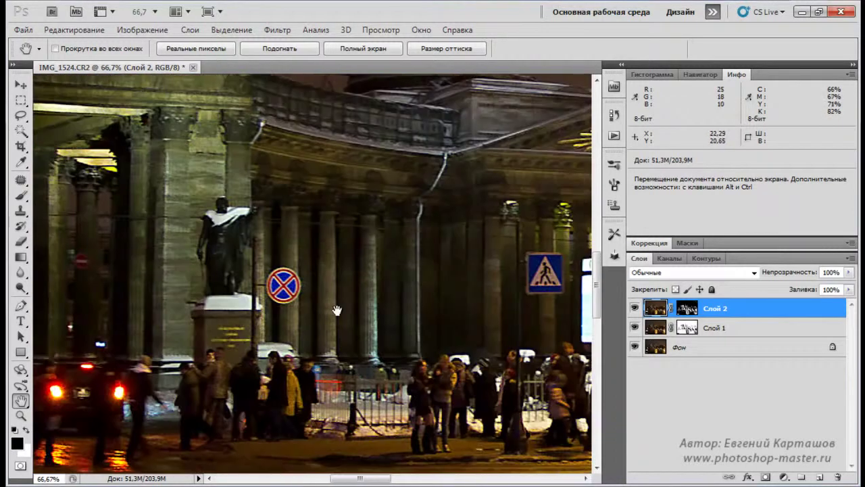
# Step: Compare the portico and statue with Слой 2 hidden and shown
pyautogui.moveTo(264, 318); pyautogui.dragTo(477, 318)
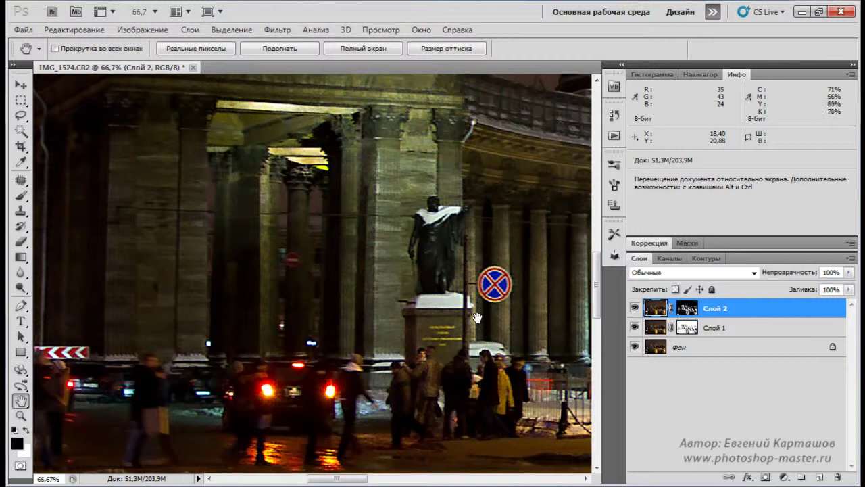
pyautogui.click(635, 308)
pyautogui.click(634, 308)
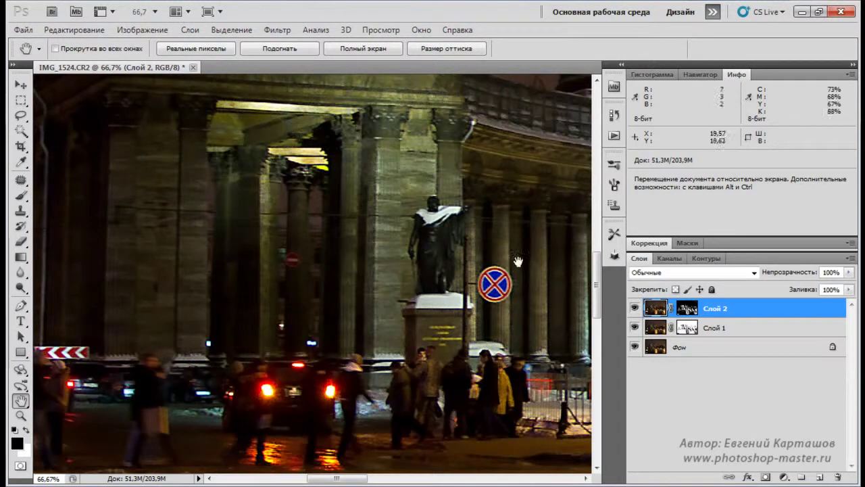
# Step: Change the blending mode of Слой 2 to Яркость, with the dome and street lamp in view
pyautogui.moveTo(394, 210); pyautogui.dragTo(326, 311)
pyautogui.moveTo(416, 252); pyautogui.dragTo(332, 305)
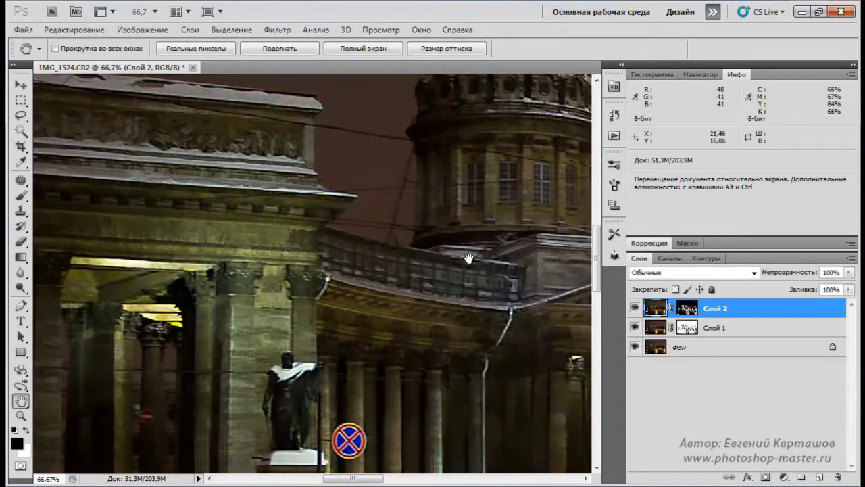
pyautogui.moveTo(469, 257); pyautogui.dragTo(351, 301)
pyautogui.moveTo(442, 243); pyautogui.dragTo(358, 307)
pyautogui.moveTo(349, 210); pyautogui.dragTo(359, 287)
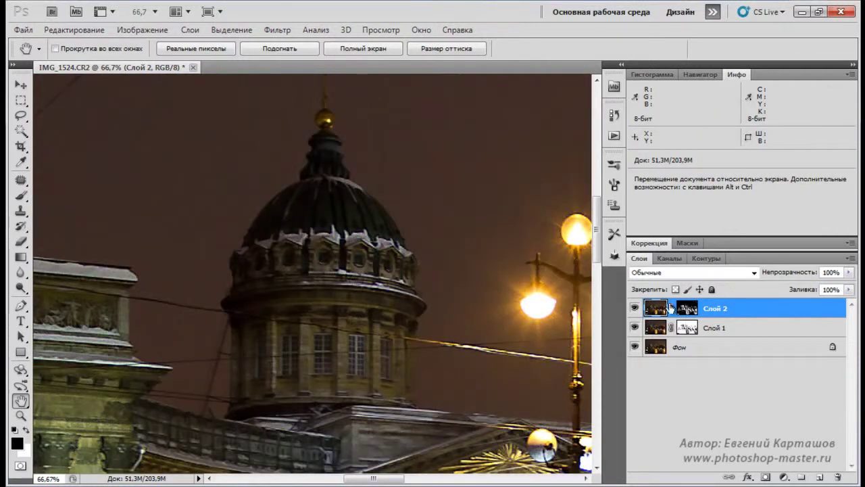
pyautogui.click(754, 273)
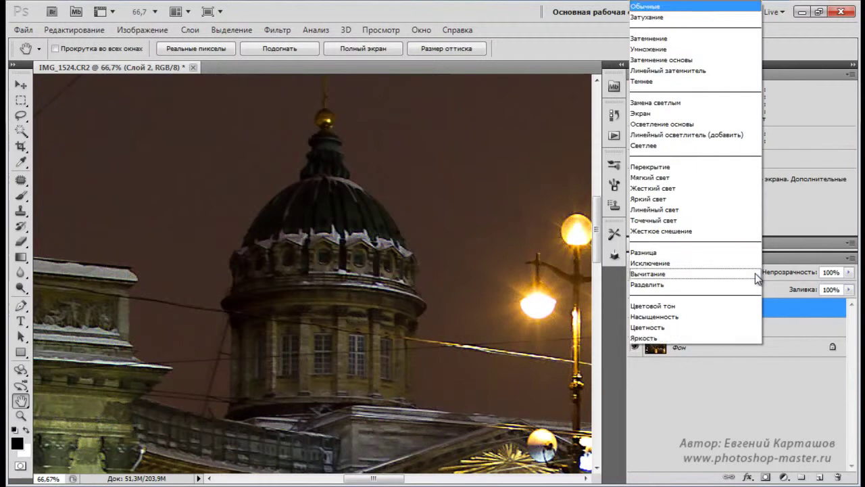
pyautogui.click(648, 338)
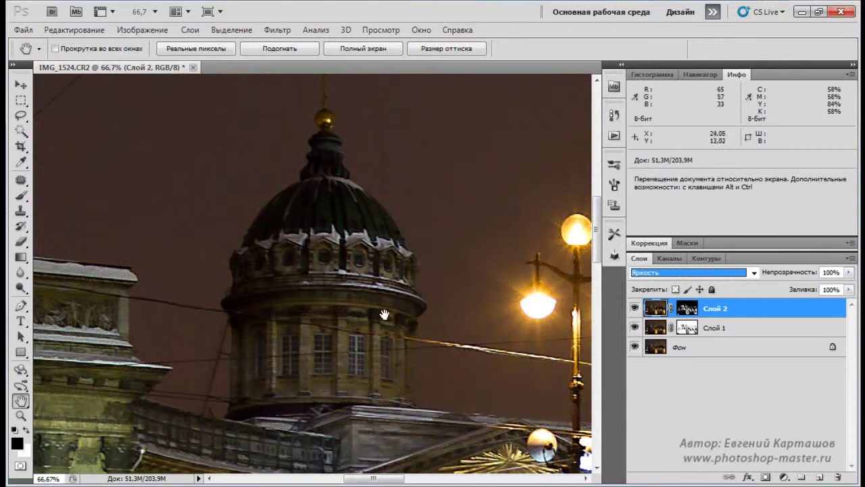
# Step: Compare the dome and street lamp with Слой 2 in Яркость mode hidden and shown
pyautogui.moveTo(386, 290); pyautogui.dragTo(358, 245)
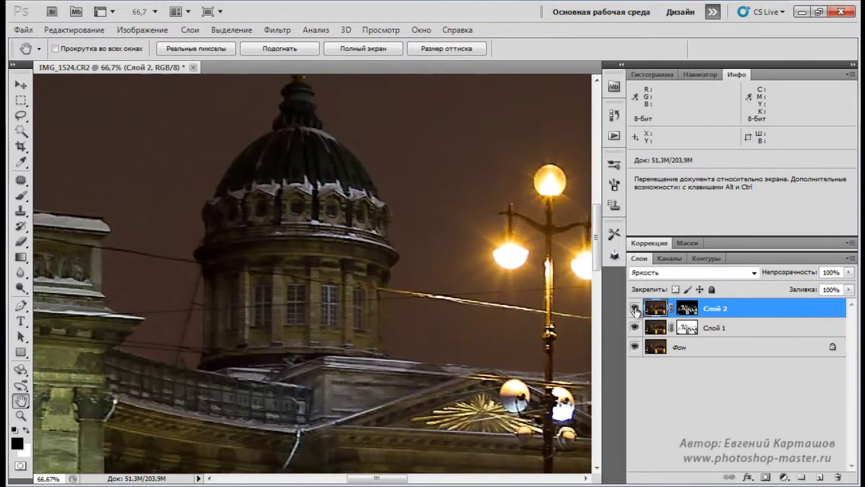
pyautogui.click(635, 309)
pyautogui.click(635, 309)
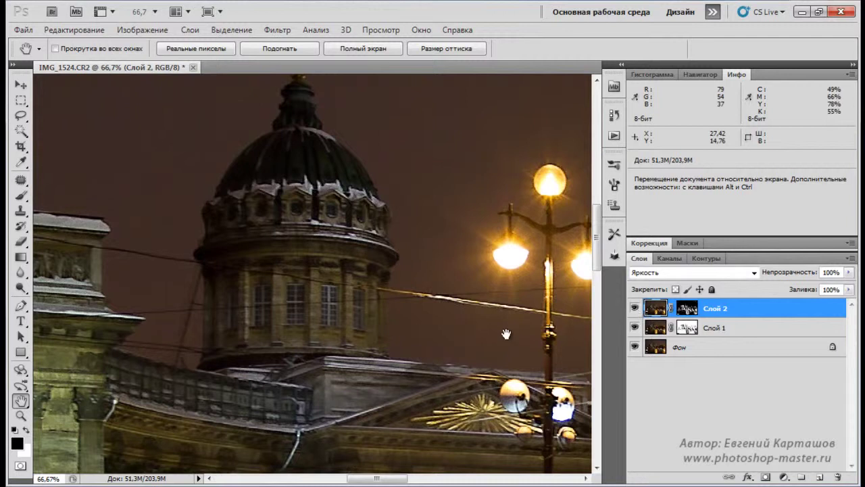
# Step: Compare the wider cathedral view with only the Фон layer shown against all layers shown, at 33,3 % zoom
pyautogui.moveTo(411, 405); pyautogui.dragTo(462, 337)
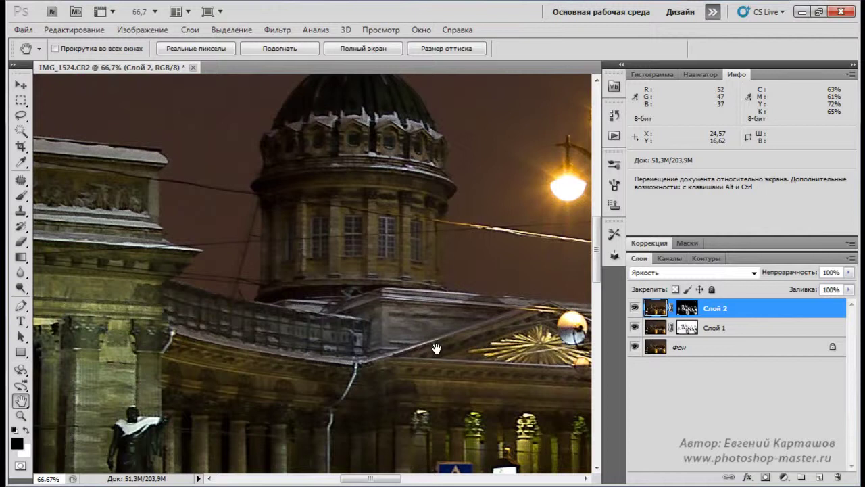
pyautogui.hotkey('ctrl', '-')
pyautogui.hotkey('ctrl', '-')
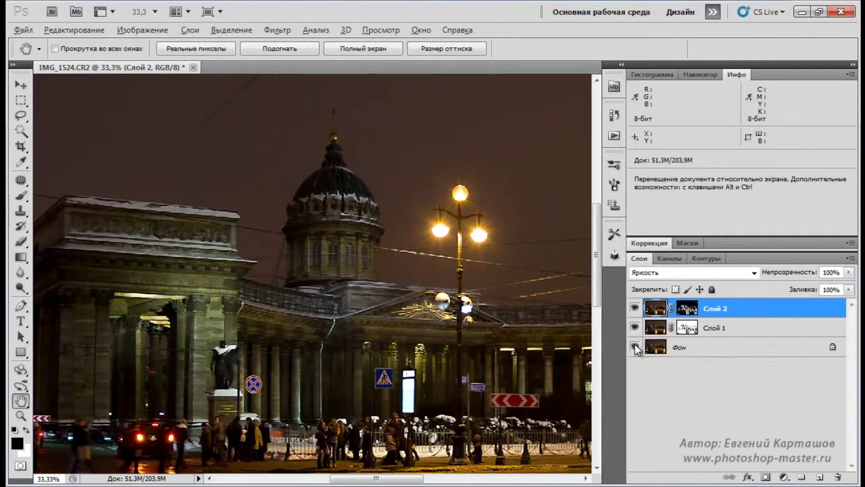
pyautogui.keyDown('alt'); pyautogui.click(634, 347); pyautogui.keyUp('alt')
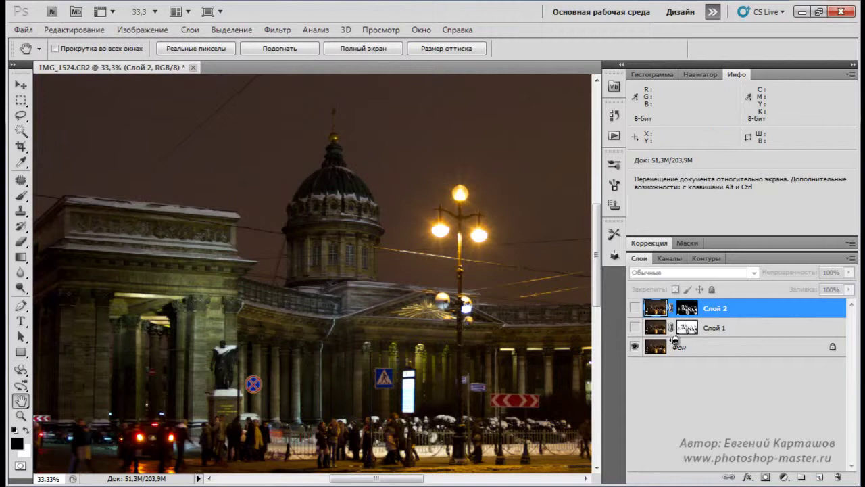
pyautogui.keyDown('alt'); pyautogui.click(635, 347); pyautogui.keyUp('alt')
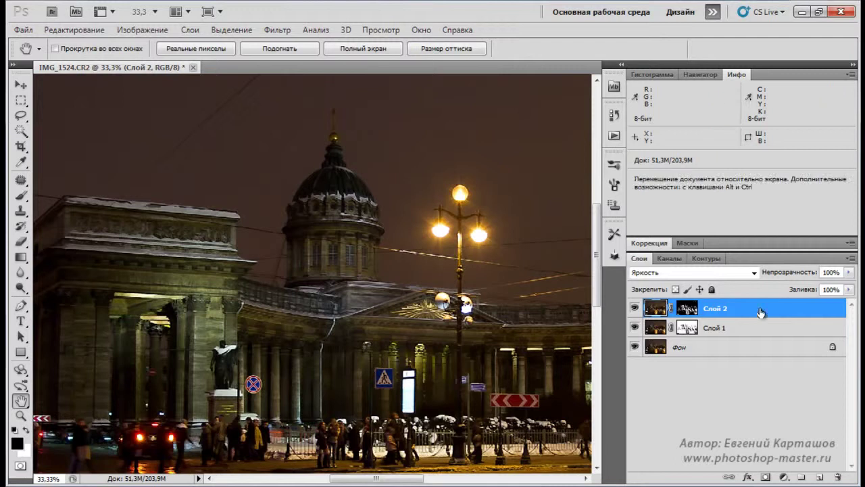
# Step: Lower the opacity of Слой 2 to 75%
pyautogui.click(848, 273)
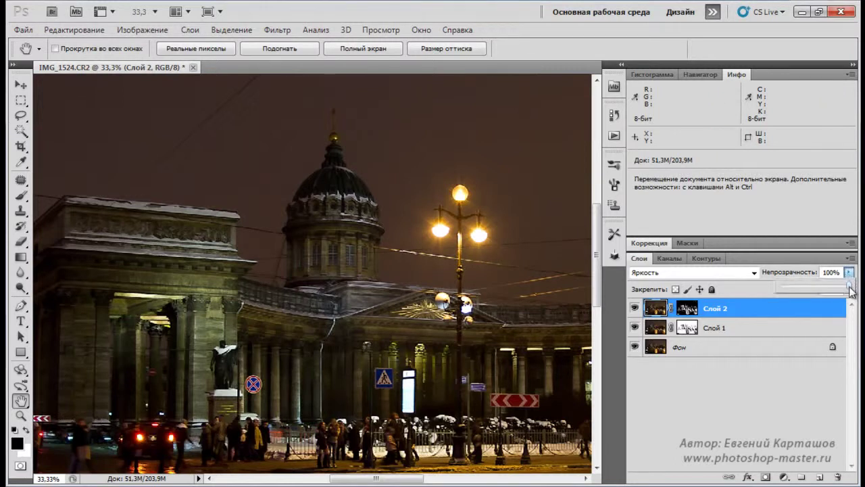
pyautogui.moveTo(849, 289); pyautogui.dragTo(836, 292)
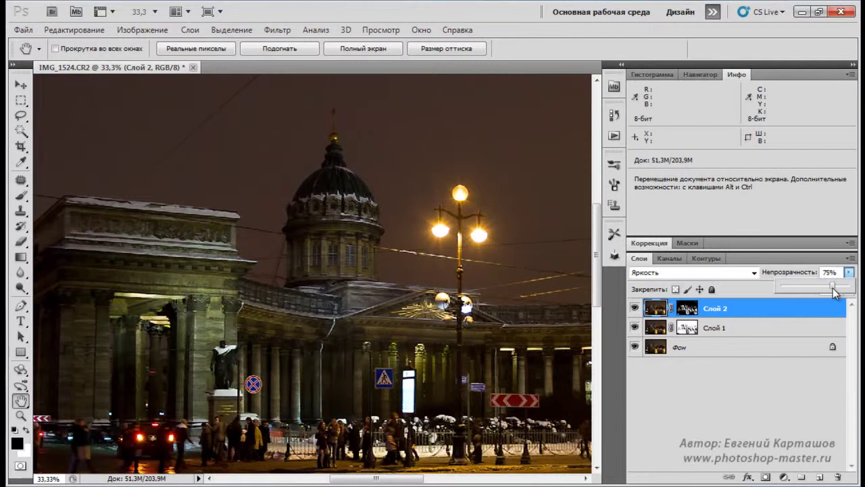